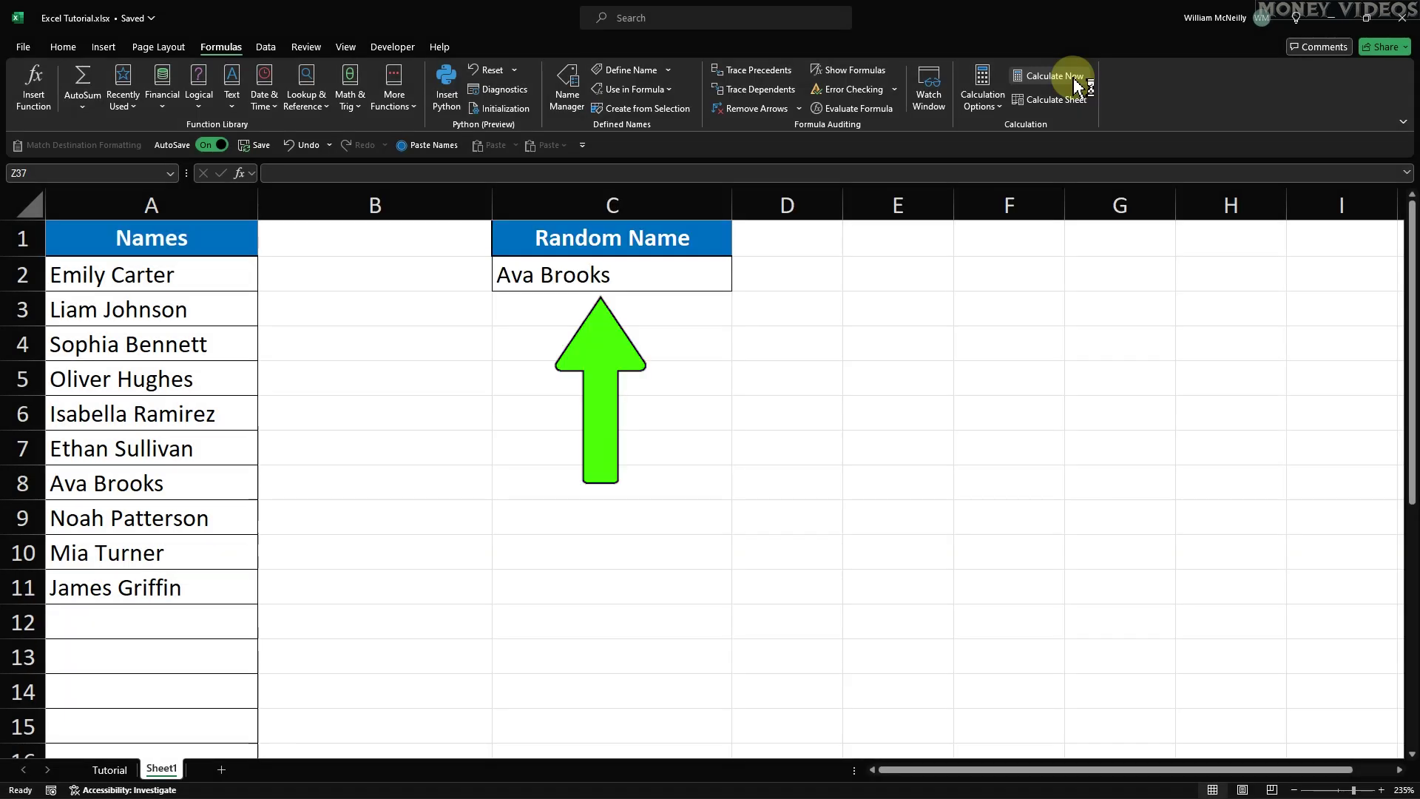
Step: Run Calculate Now ten times on Sheet1 to demo the random name picker
{"action": "left_click", "coordinate": [1076, 85]}
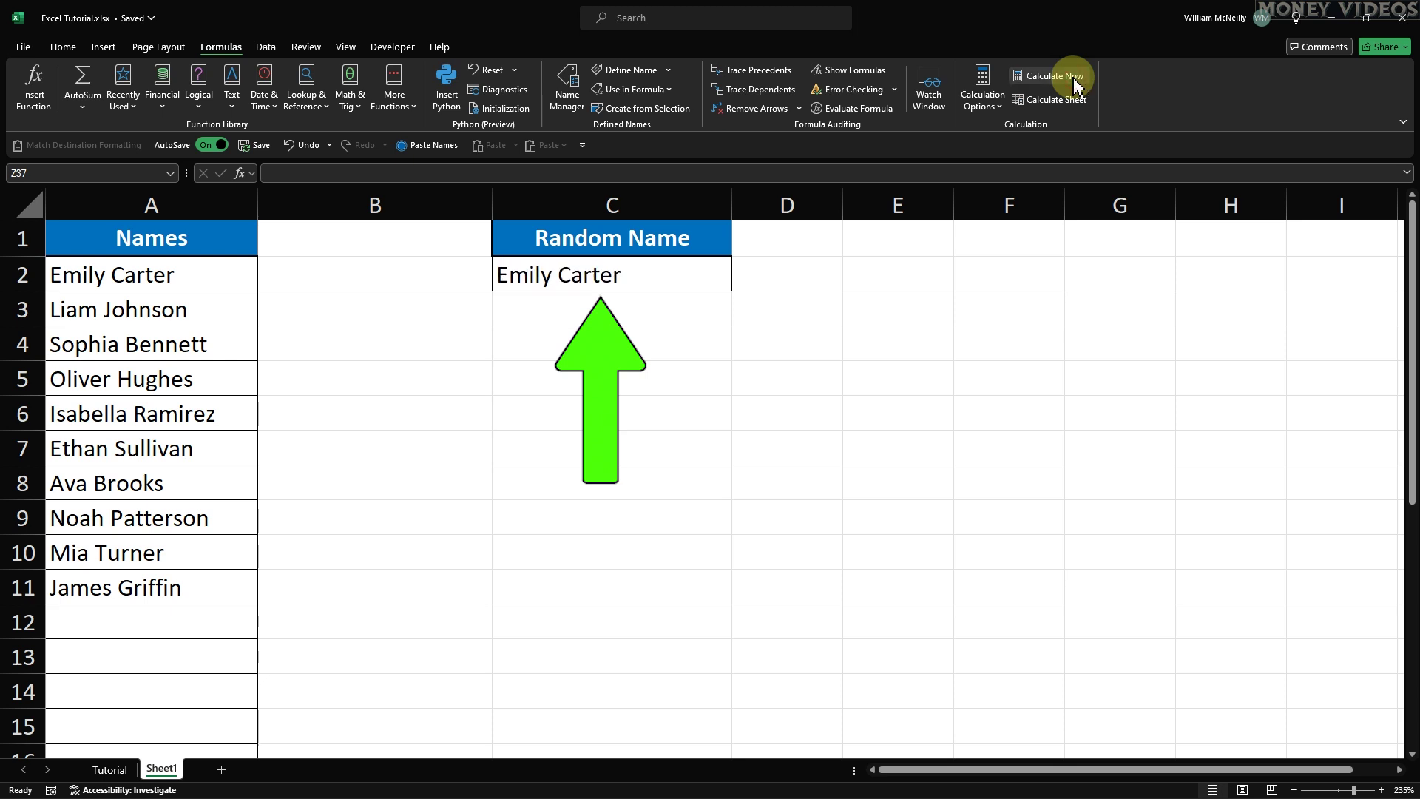
{"action": "left_click", "coordinate": [1076, 86]}
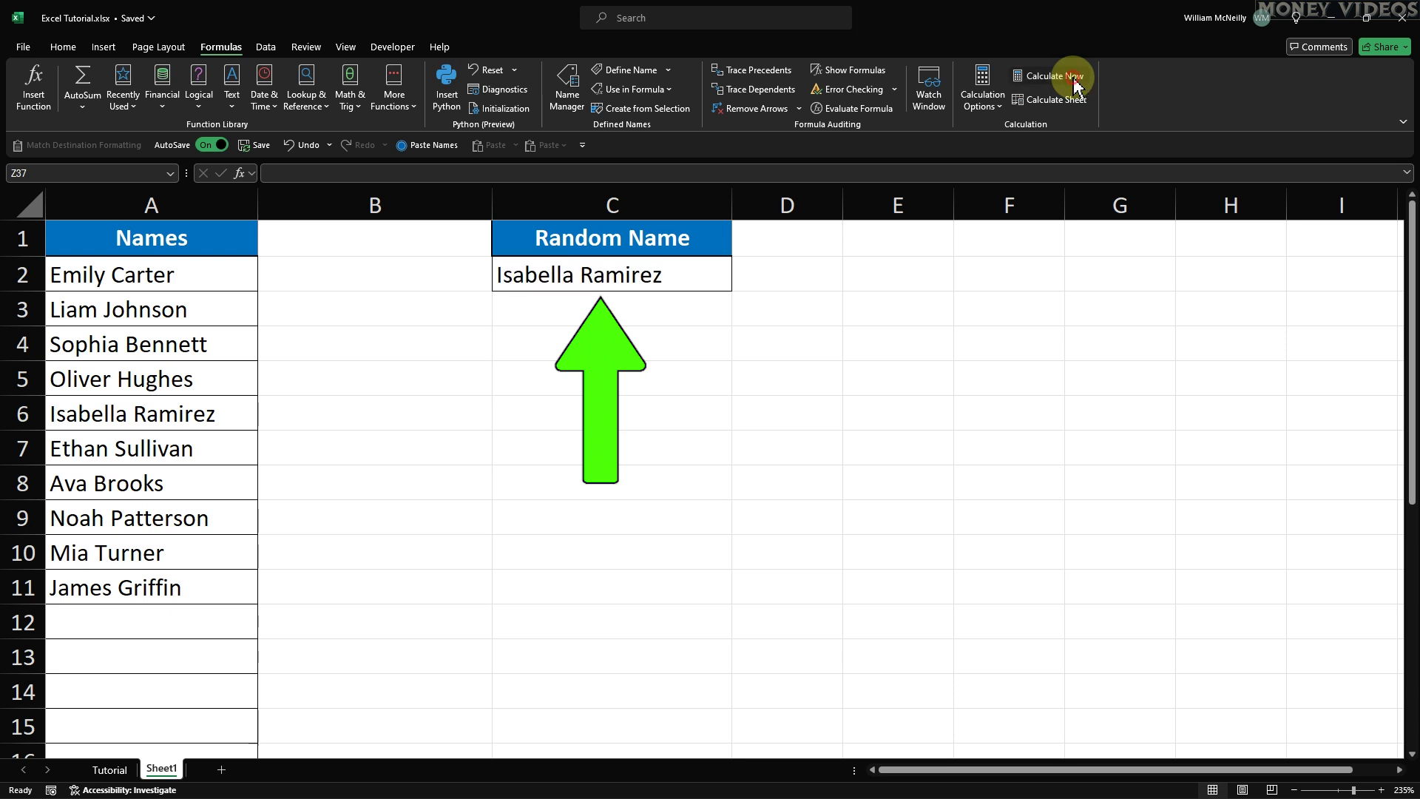
{"action": "left_click", "coordinate": [1077, 86]}
{"action": "left_click", "coordinate": [1077, 85]}
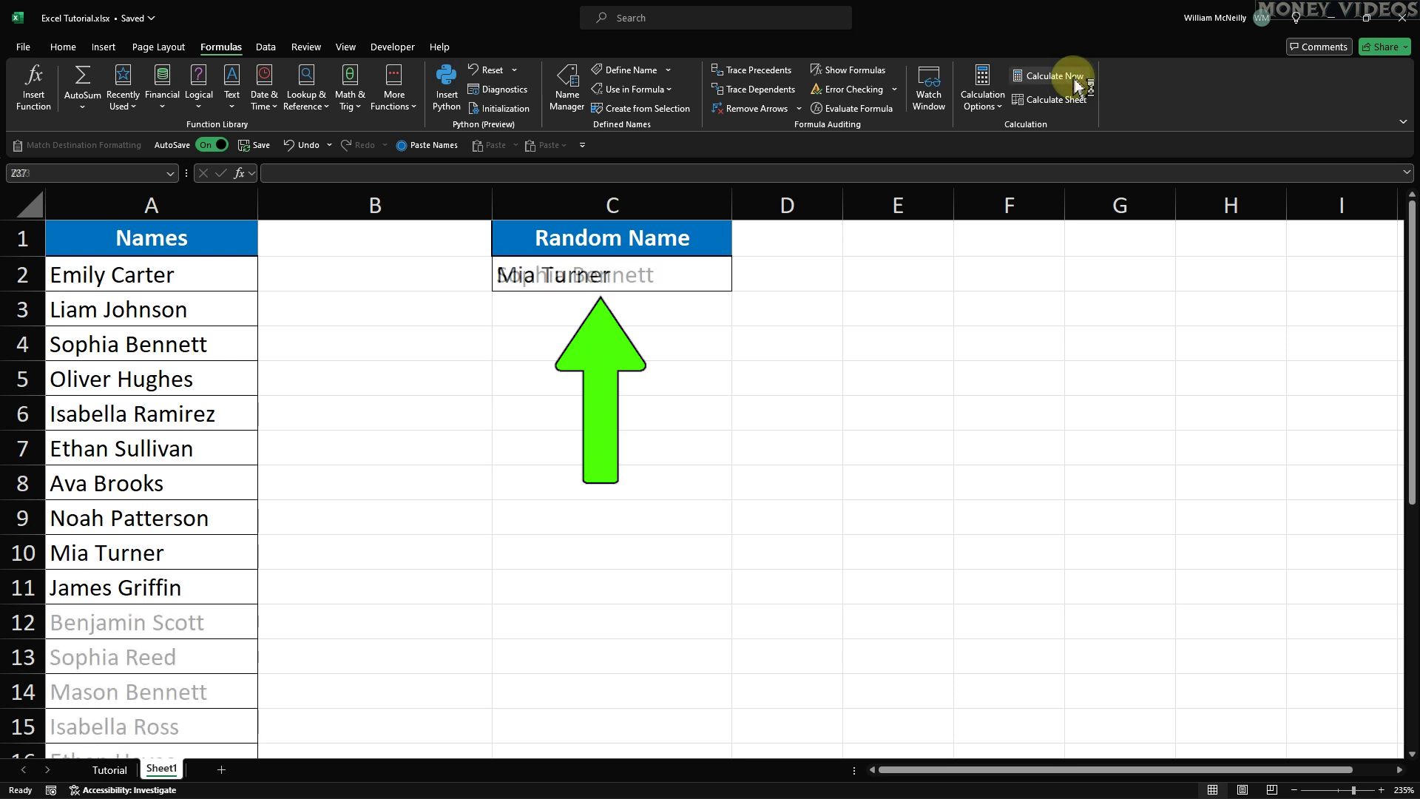
{"action": "left_click", "coordinate": [1076, 85]}
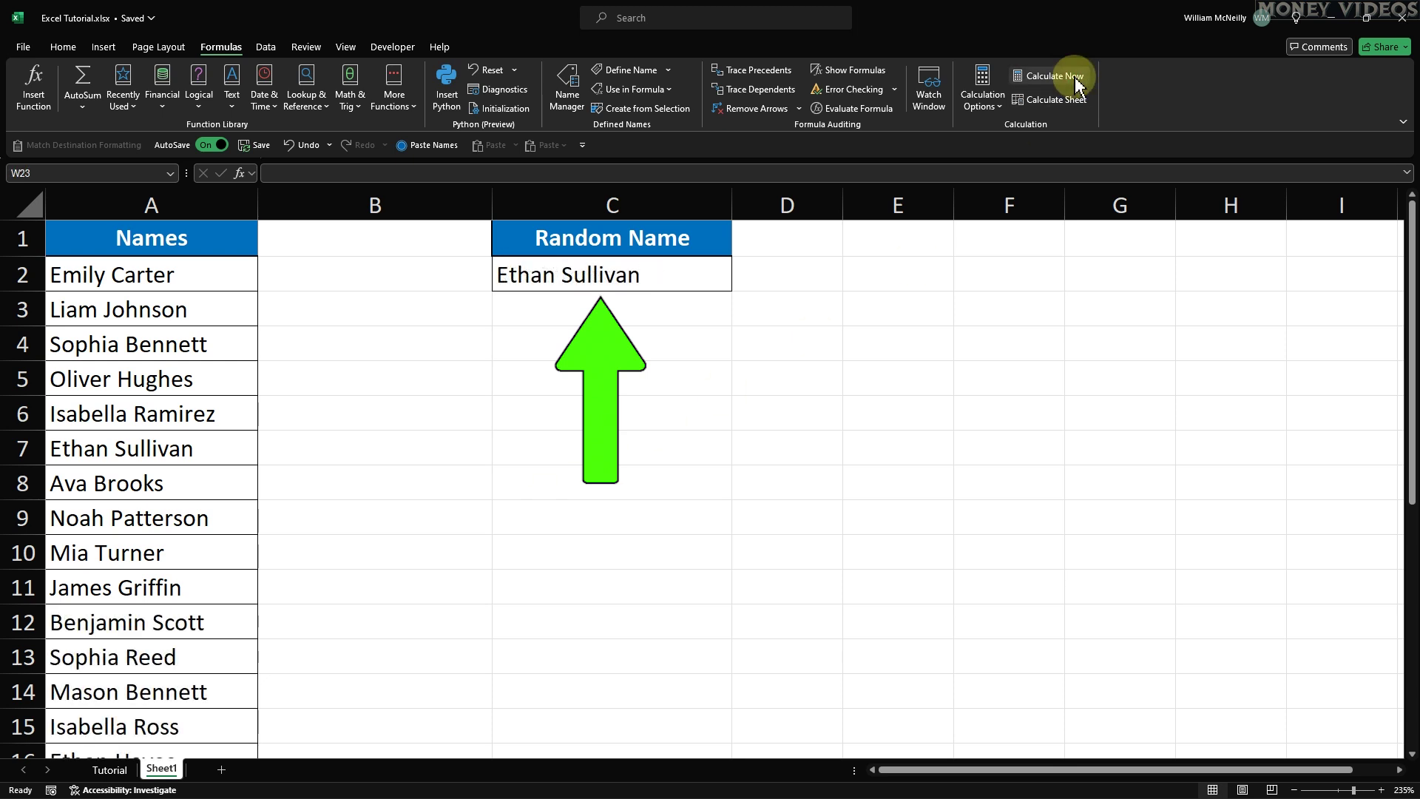
{"action": "left_click", "coordinate": [1076, 85]}
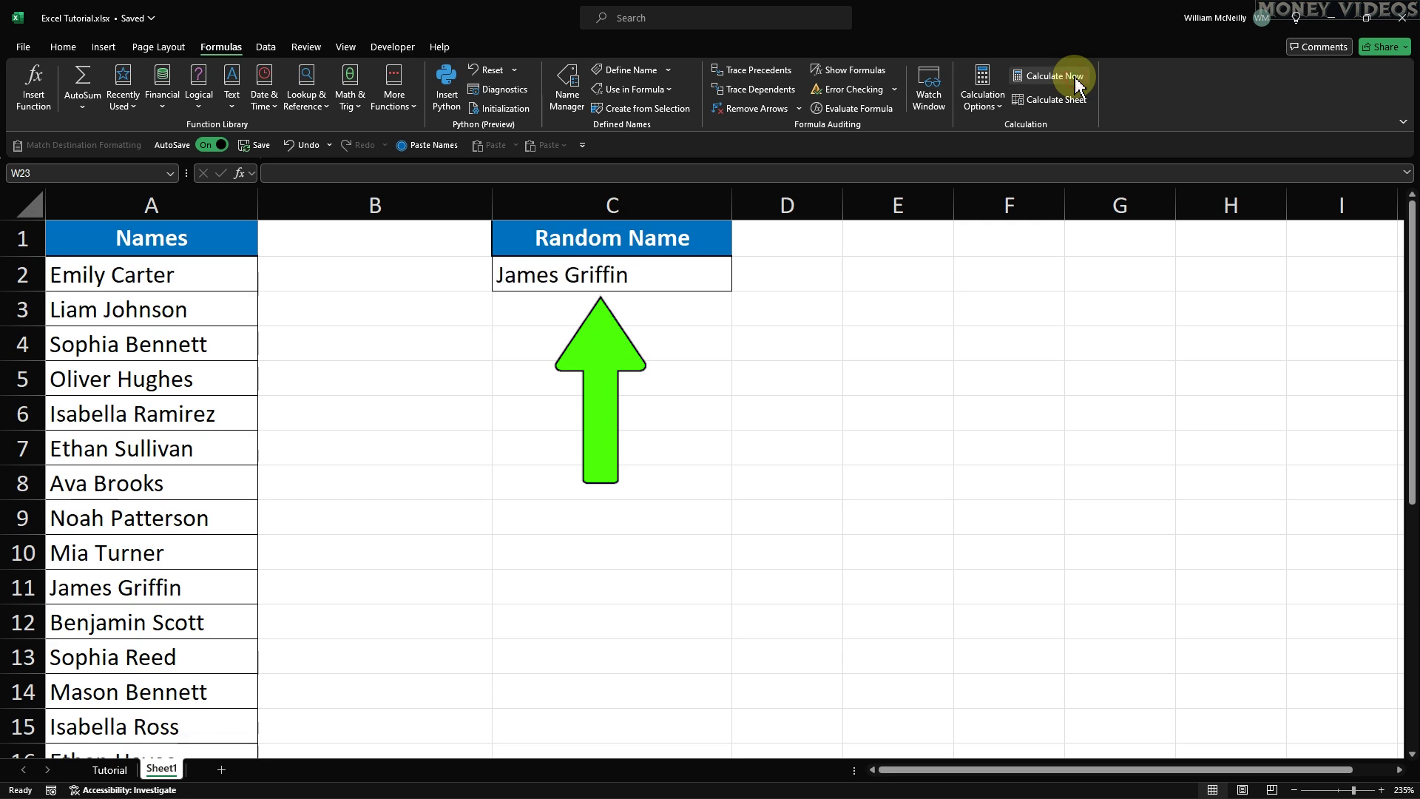
{"action": "left_click", "coordinate": [1076, 85]}
{"action": "left_click", "coordinate": [1076, 85]}
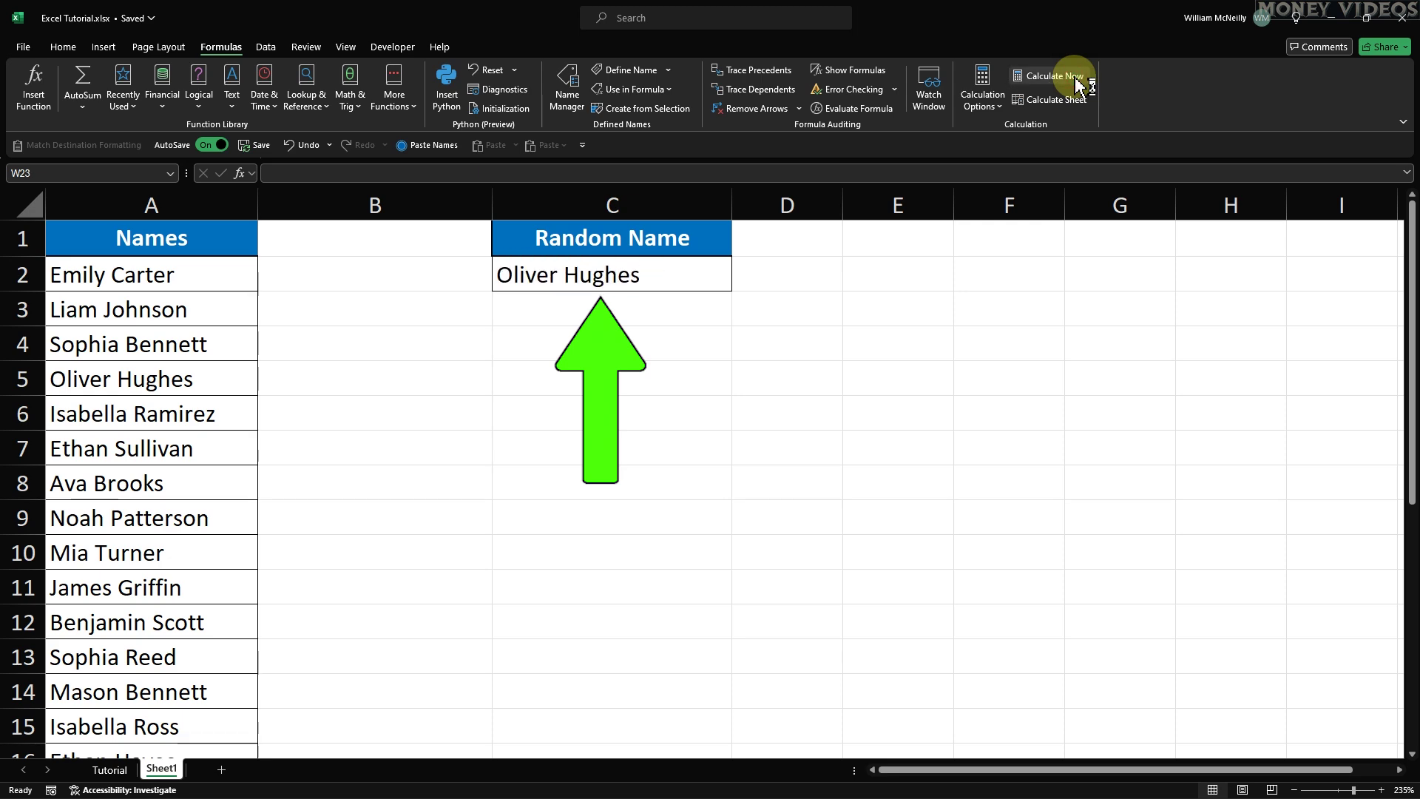
{"action": "left_click", "coordinate": [1076, 85]}
{"action": "left_click", "coordinate": [1076, 85]}
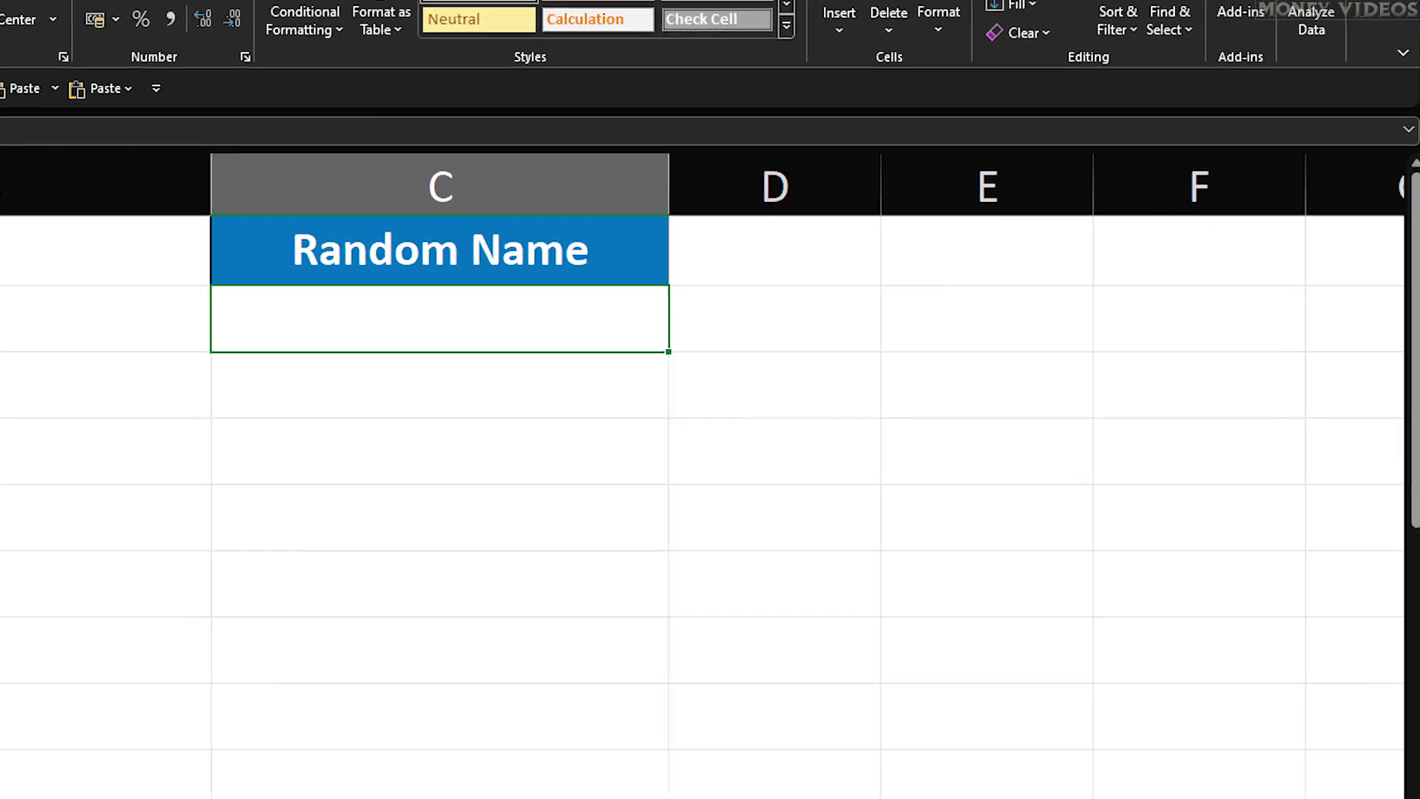
Step: Begin C2's formula as =INDEX(A2:A11, referencing the names list
{"action": "key", "text": "ctrl+v"}
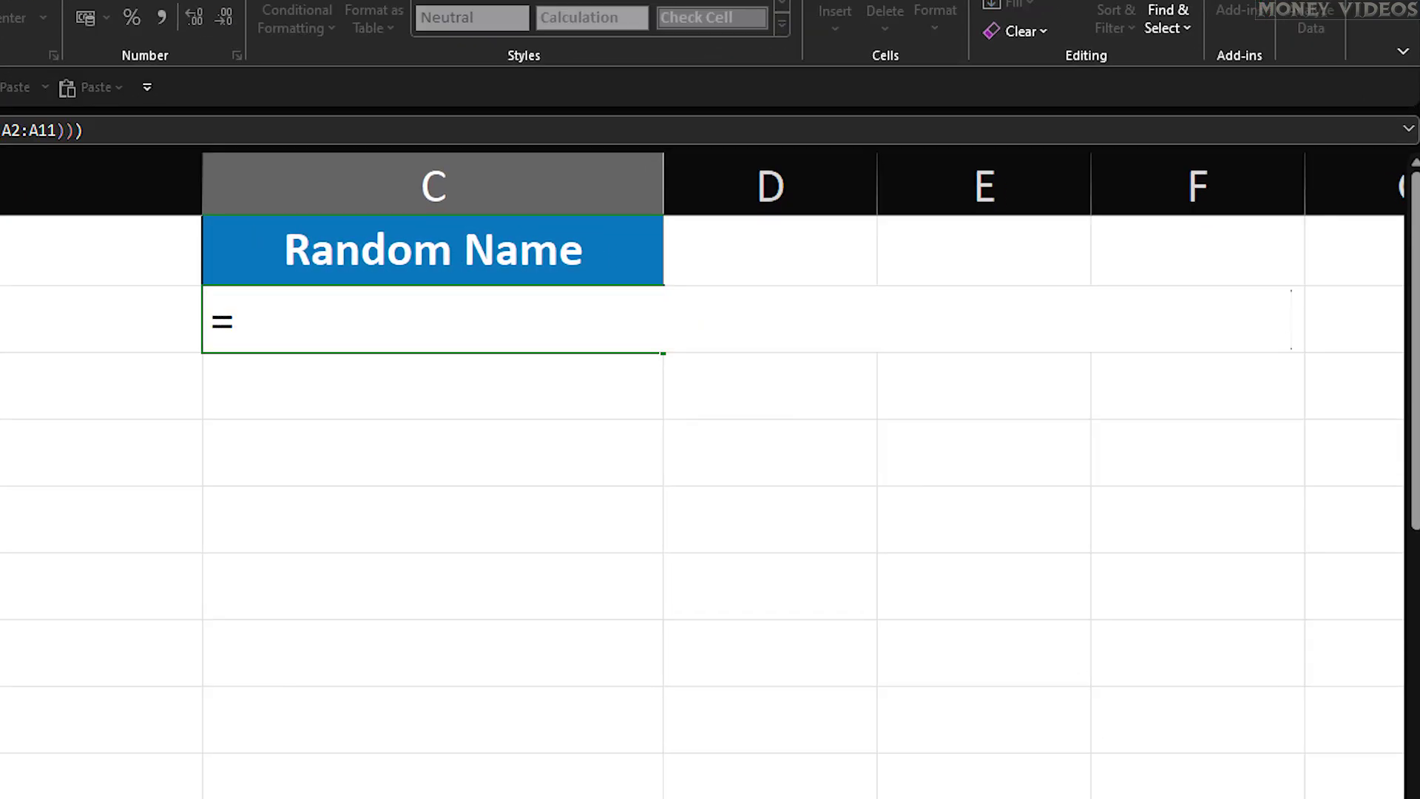
{"action": "type", "text": "INDEX("}
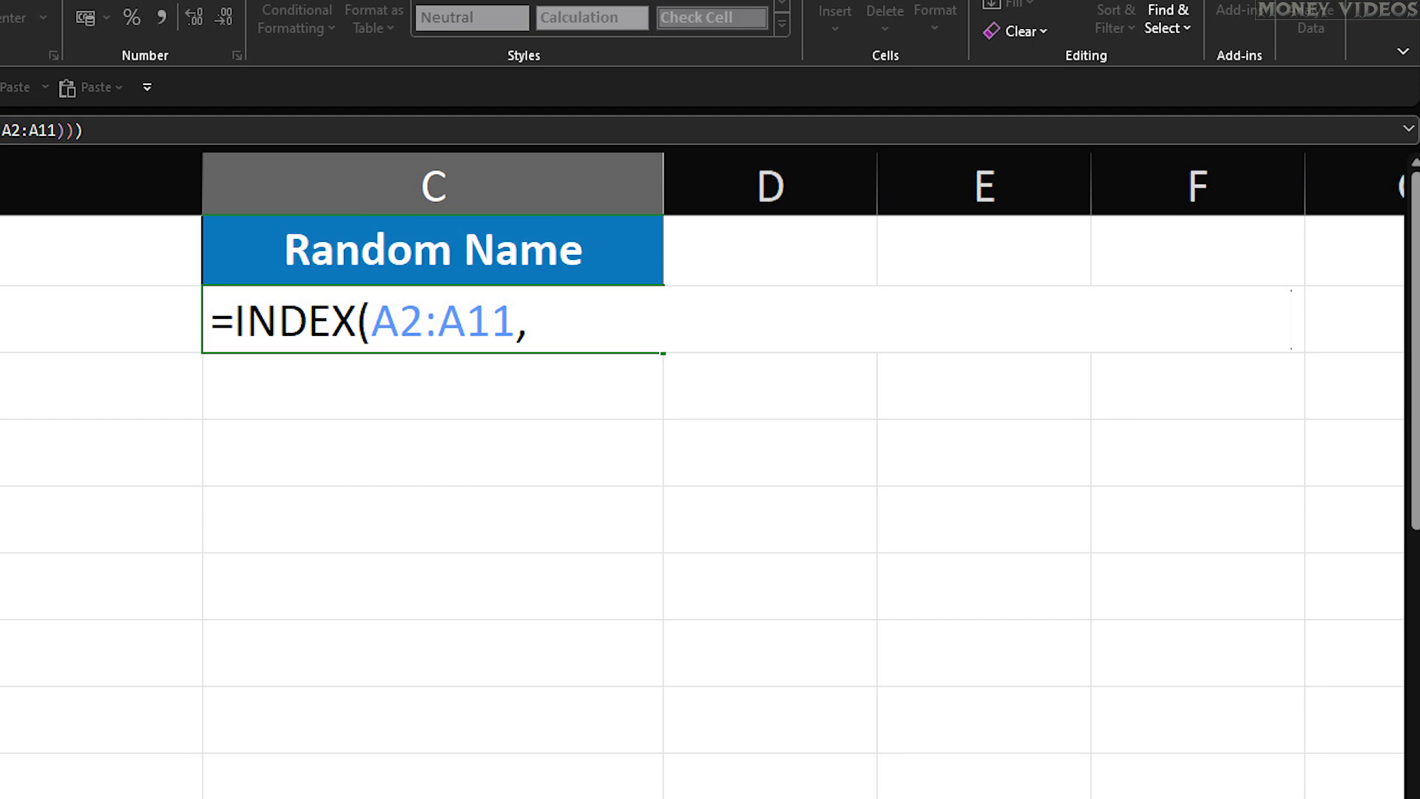
Step: Continue the formula with RANDBETWEEN(1, COUNTA(A2:A11))) to close the INDEX
{"action": "type", "text": "RANDB"}
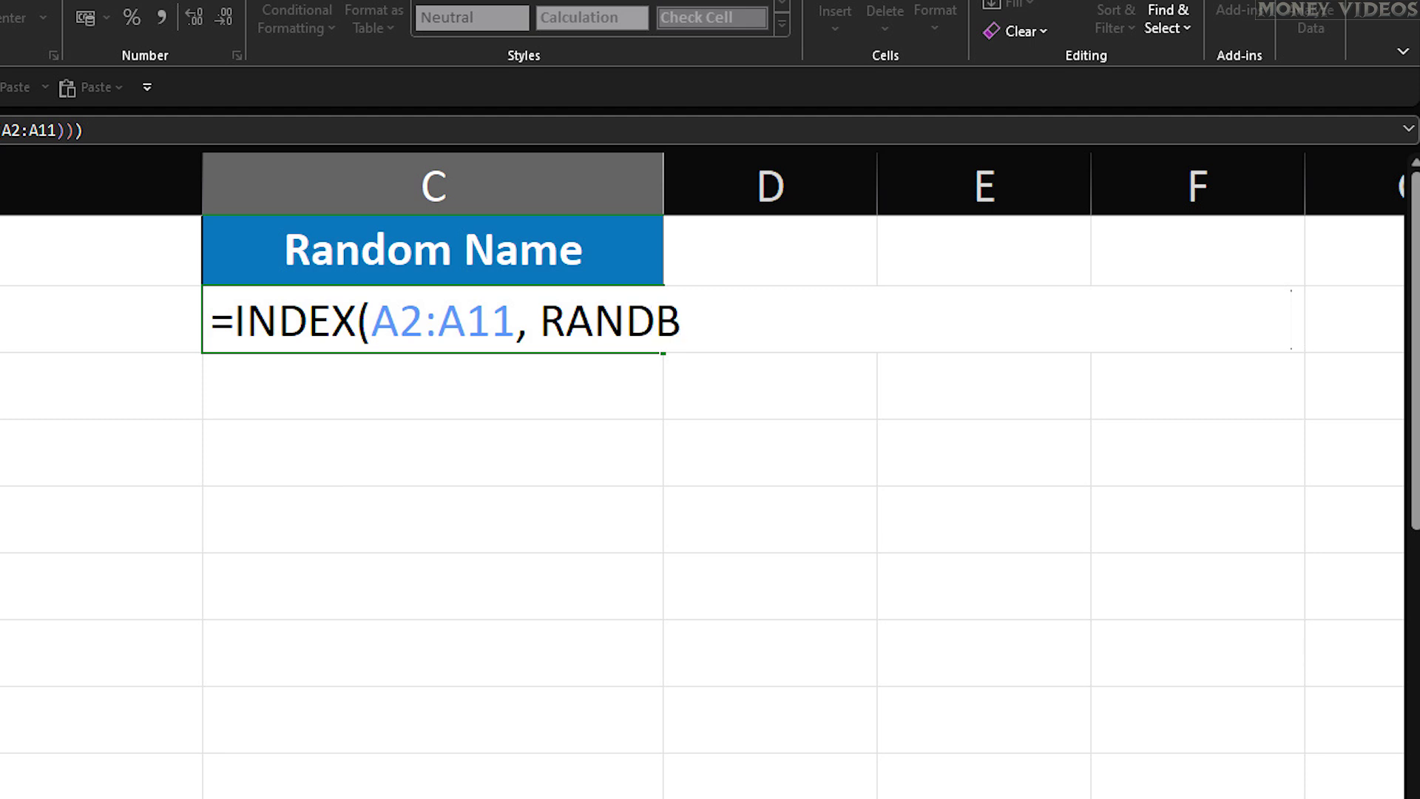
{"action": "type", "text": "ETWEEN"}
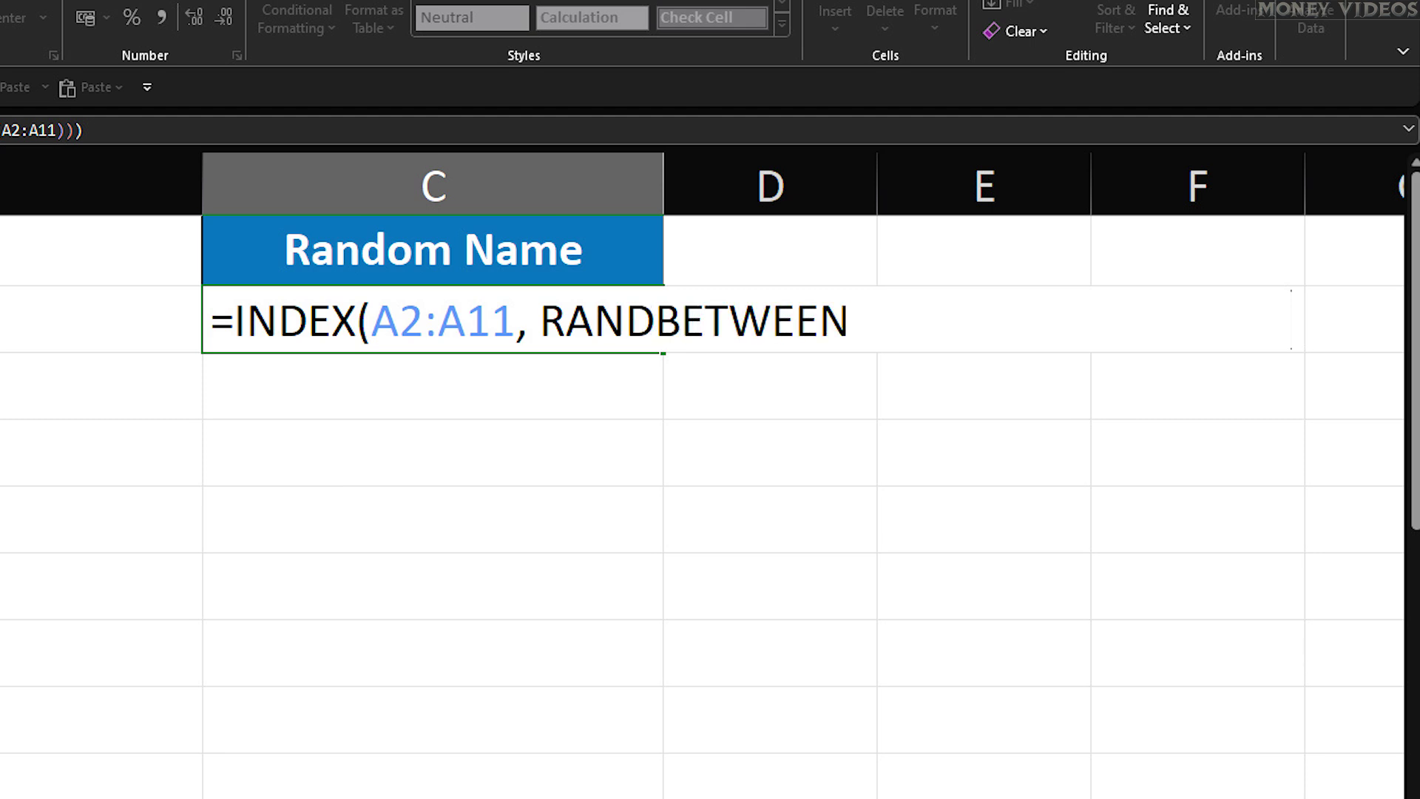
{"action": "type", "text": "("}
{"action": "type", "text": "1,"}
{"action": "type", "text": "CO"}
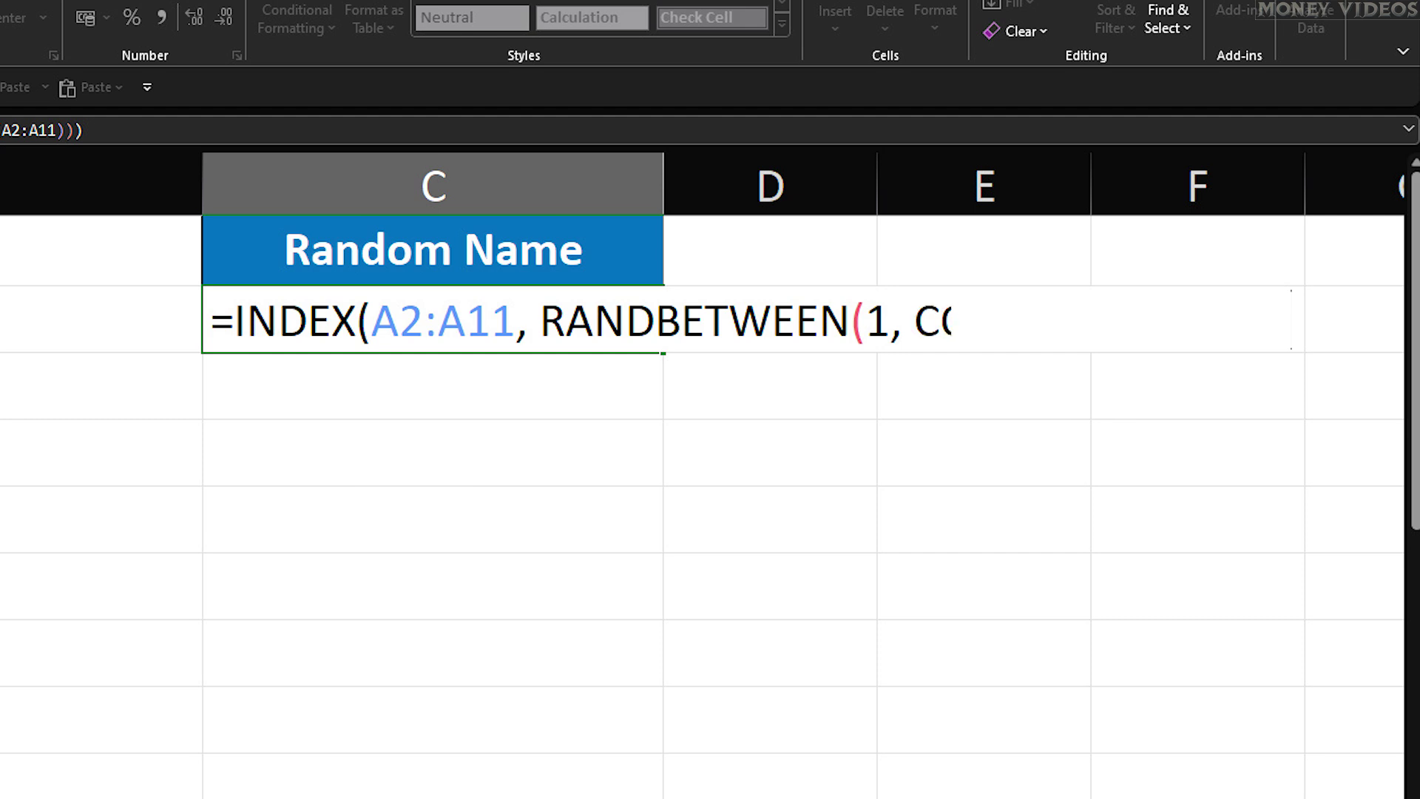
{"action": "type", "text": "UNT"}
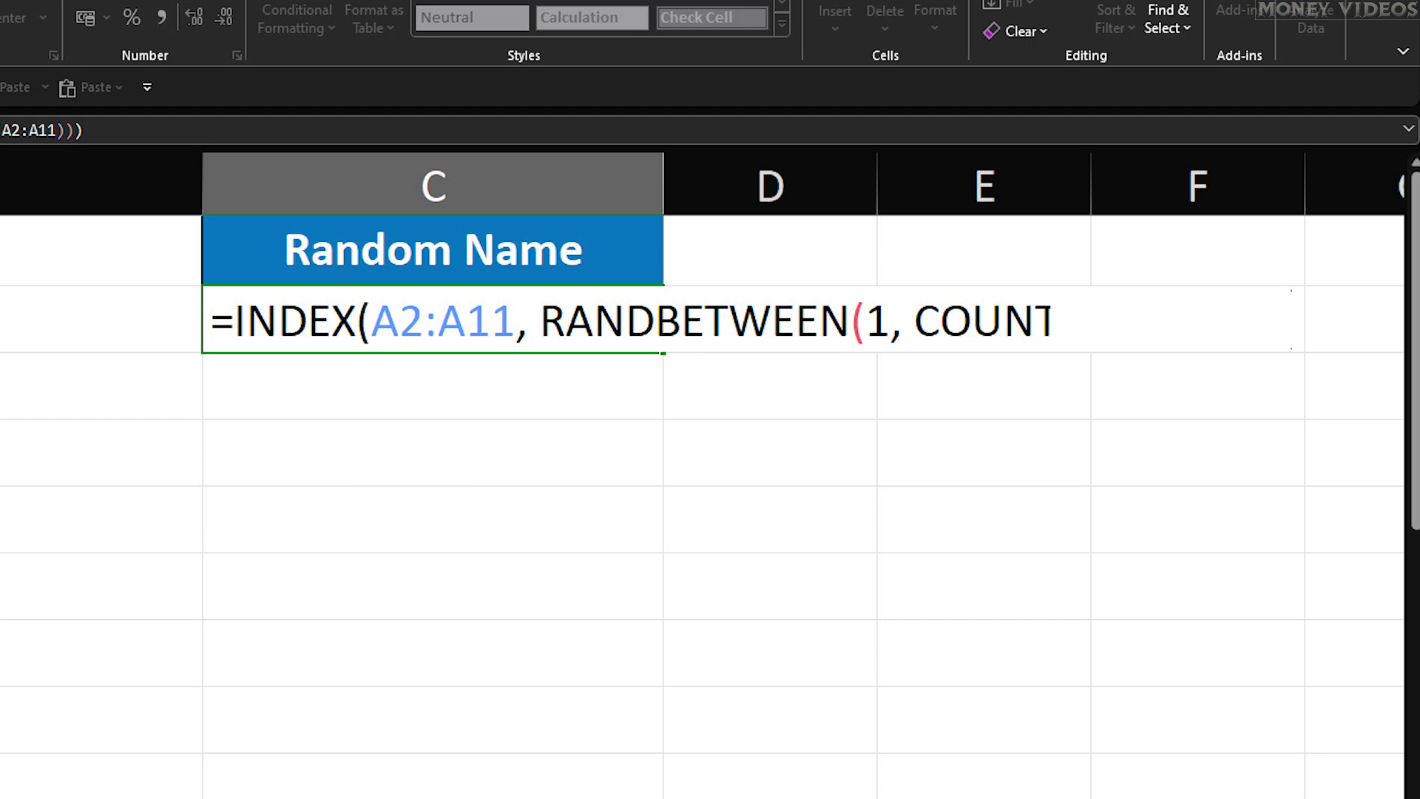
{"action": "type", "text": "A(A2"}
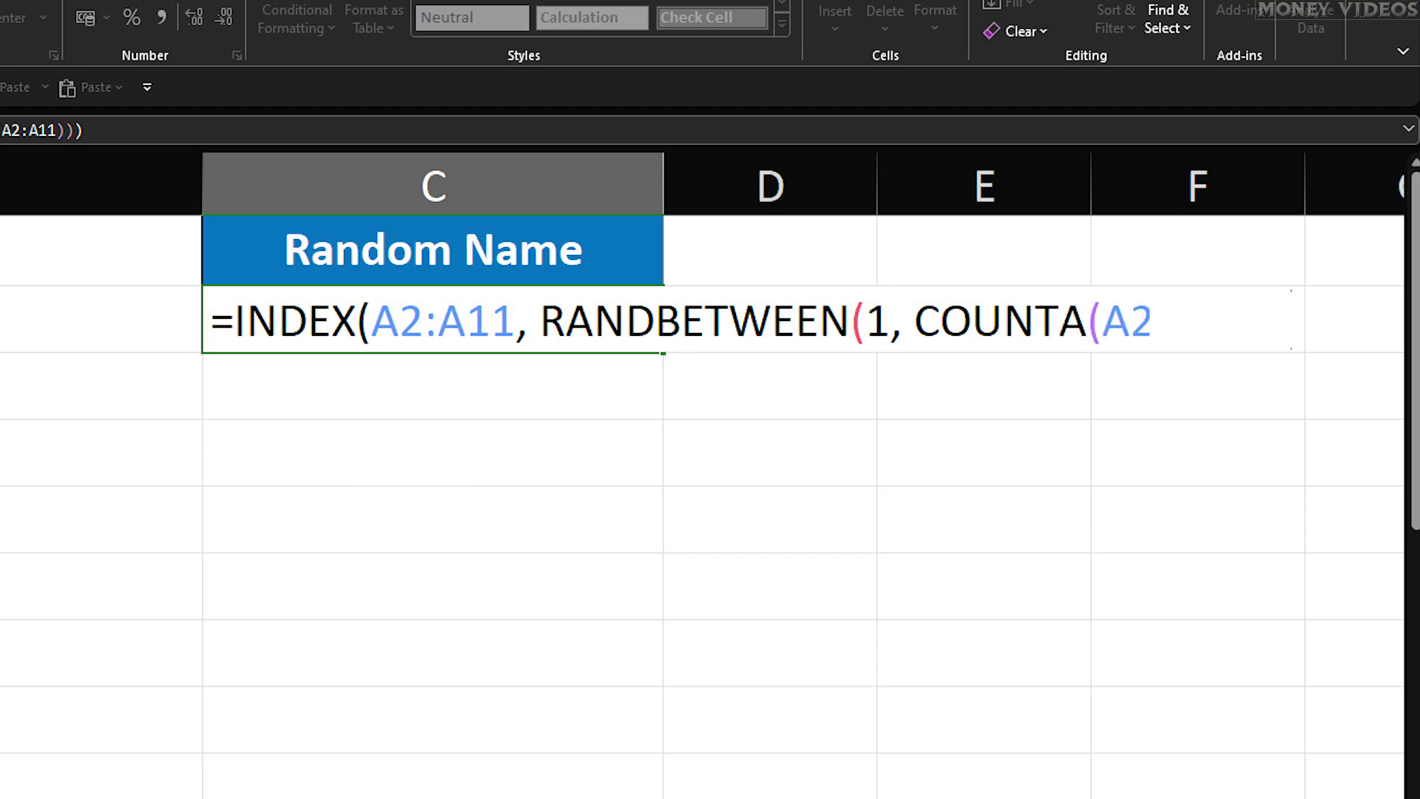
{"action": "type", "text": ":A11)"}
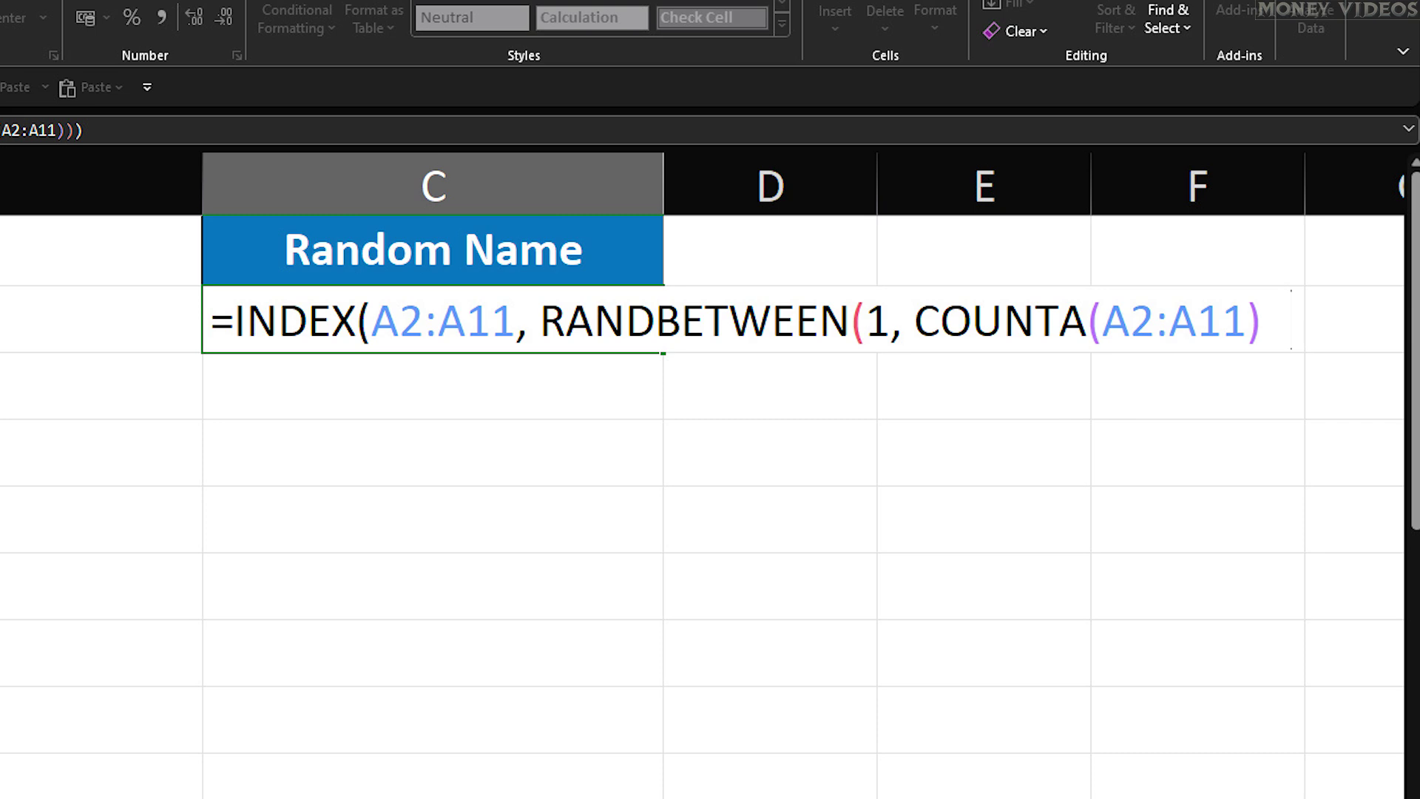
{"action": "type", "text": ")"}
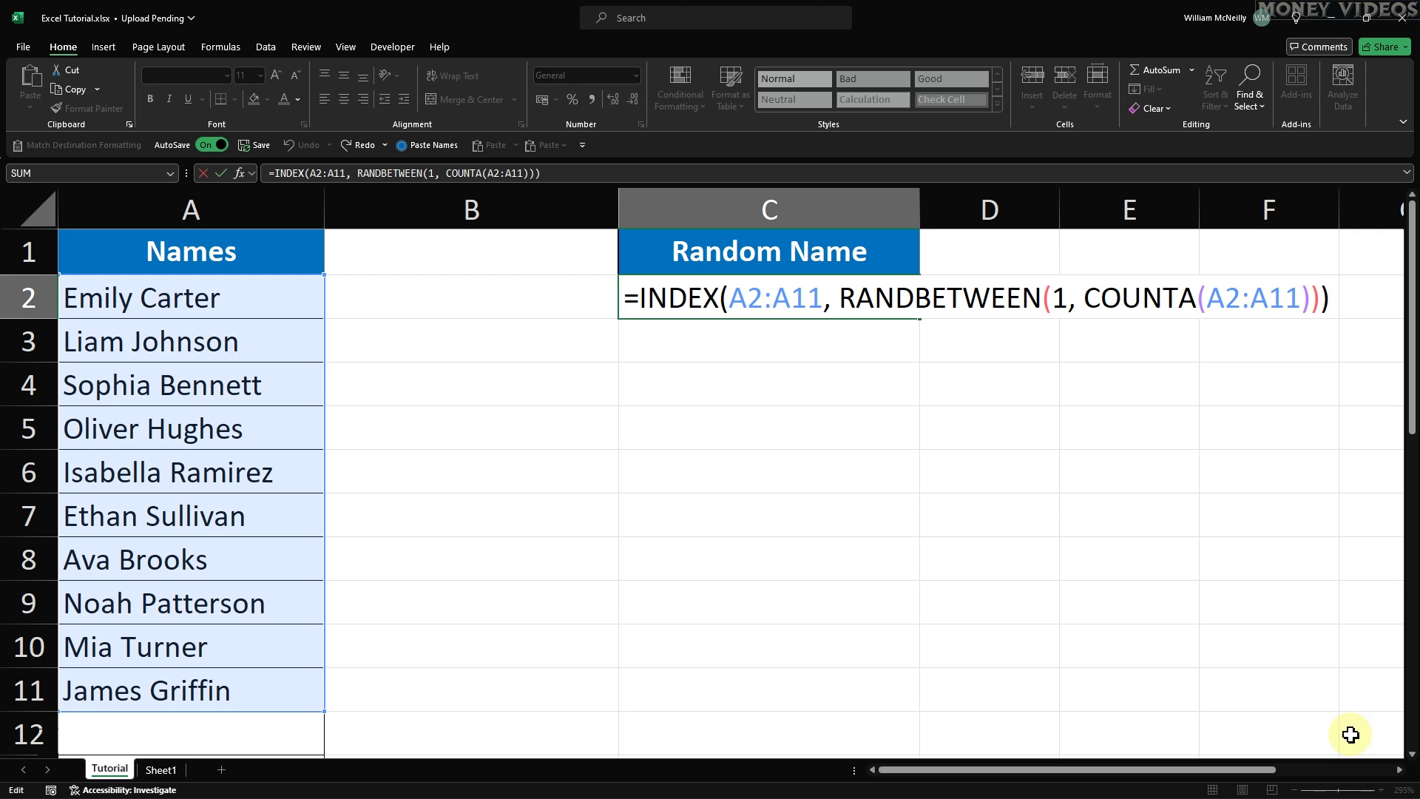
Step: Commit C2's formula so it returns a random name, currently Emily Carter
{"action": "key", "text": "Return"}
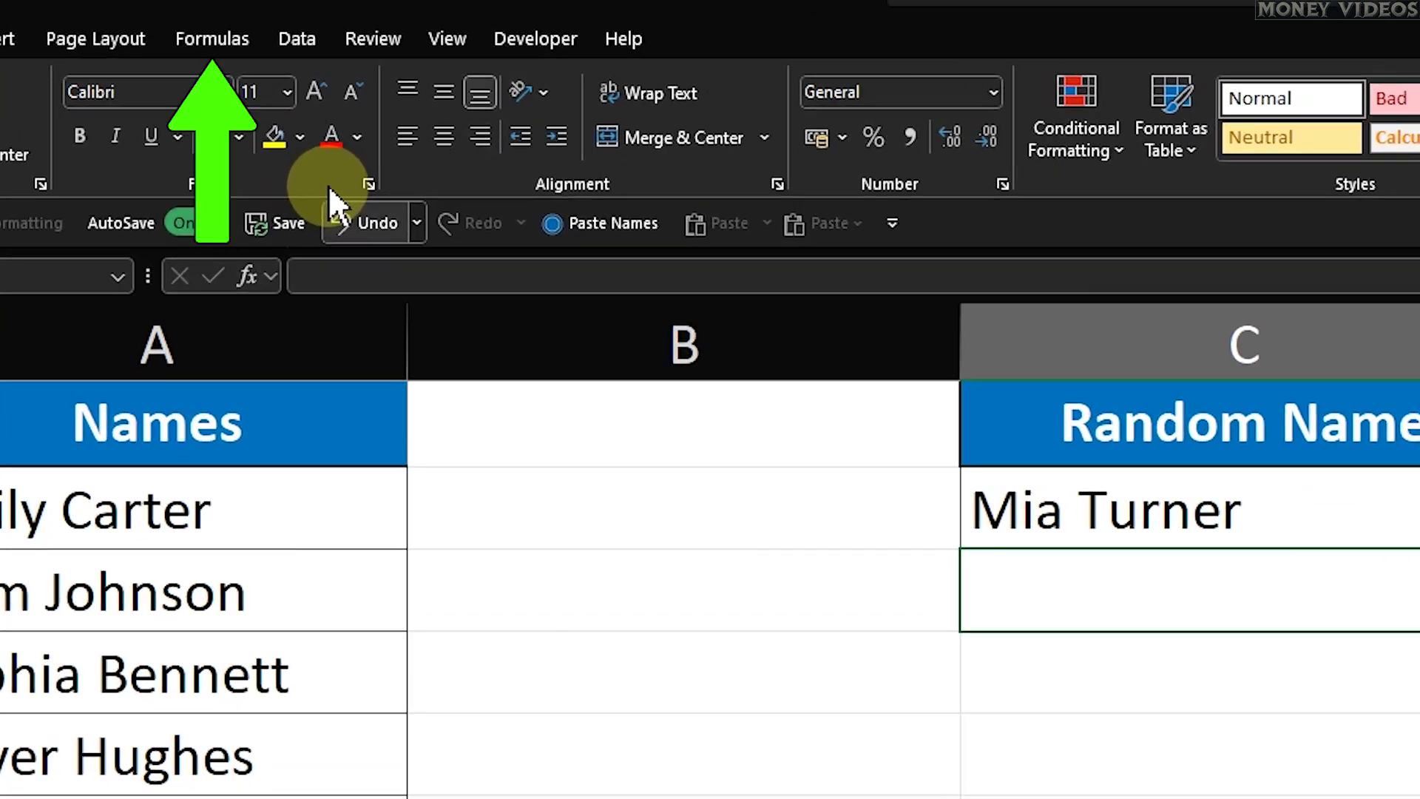
{"action": "left_click", "coordinate": [226, 33]}
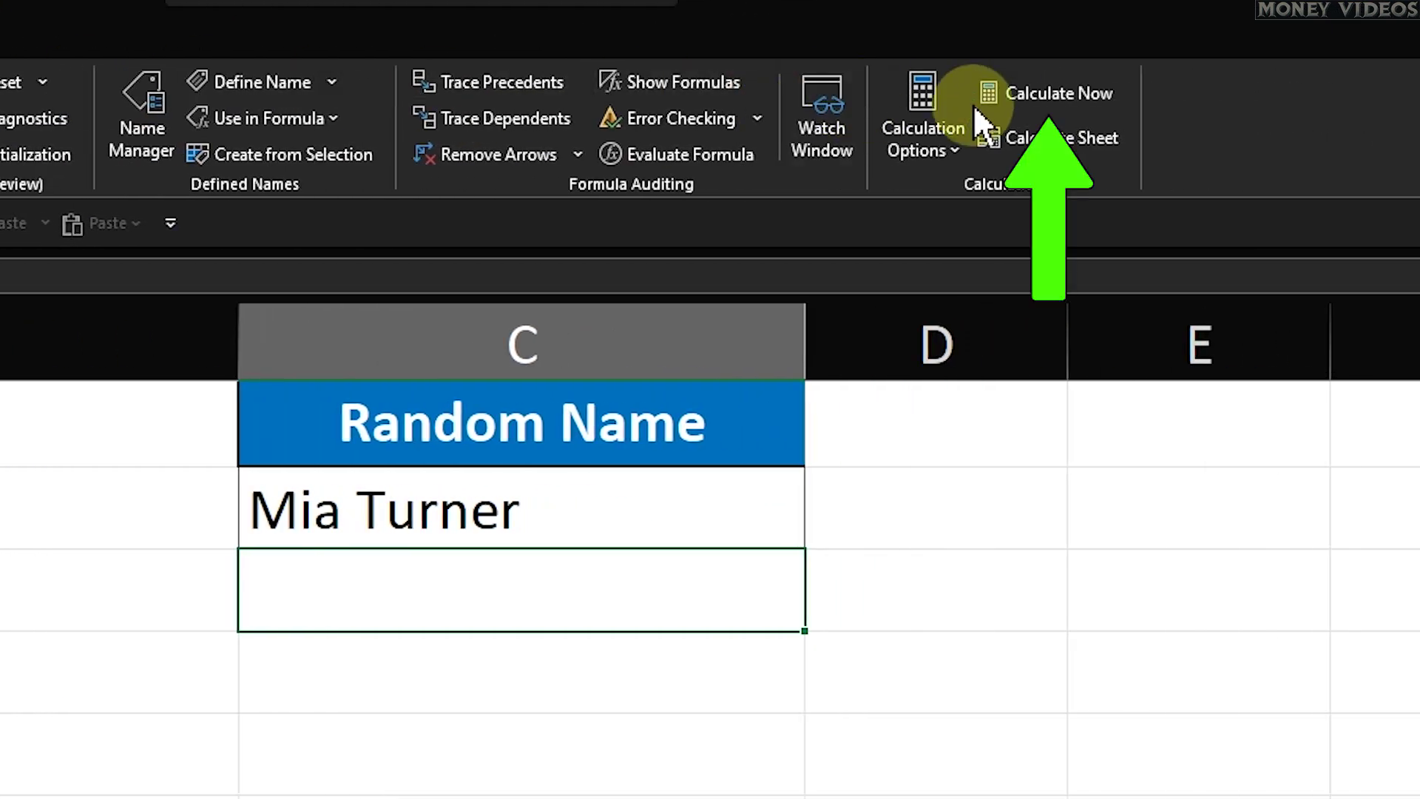
{"action": "left_click", "coordinate": [1066, 111]}
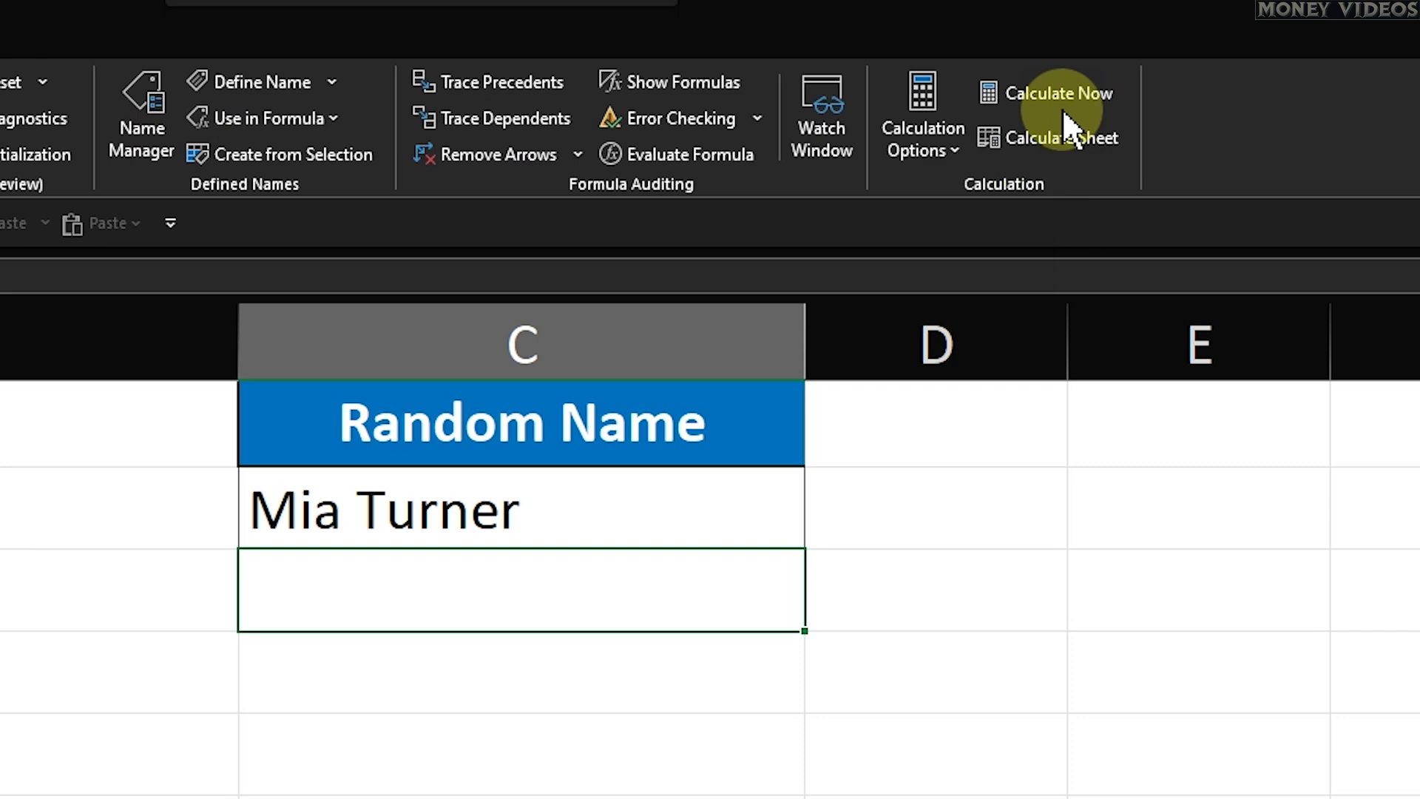
Step: Run Calculate Now seven times so C2 draws different names from the list
{"action": "left_click", "coordinate": [1080, 92]}
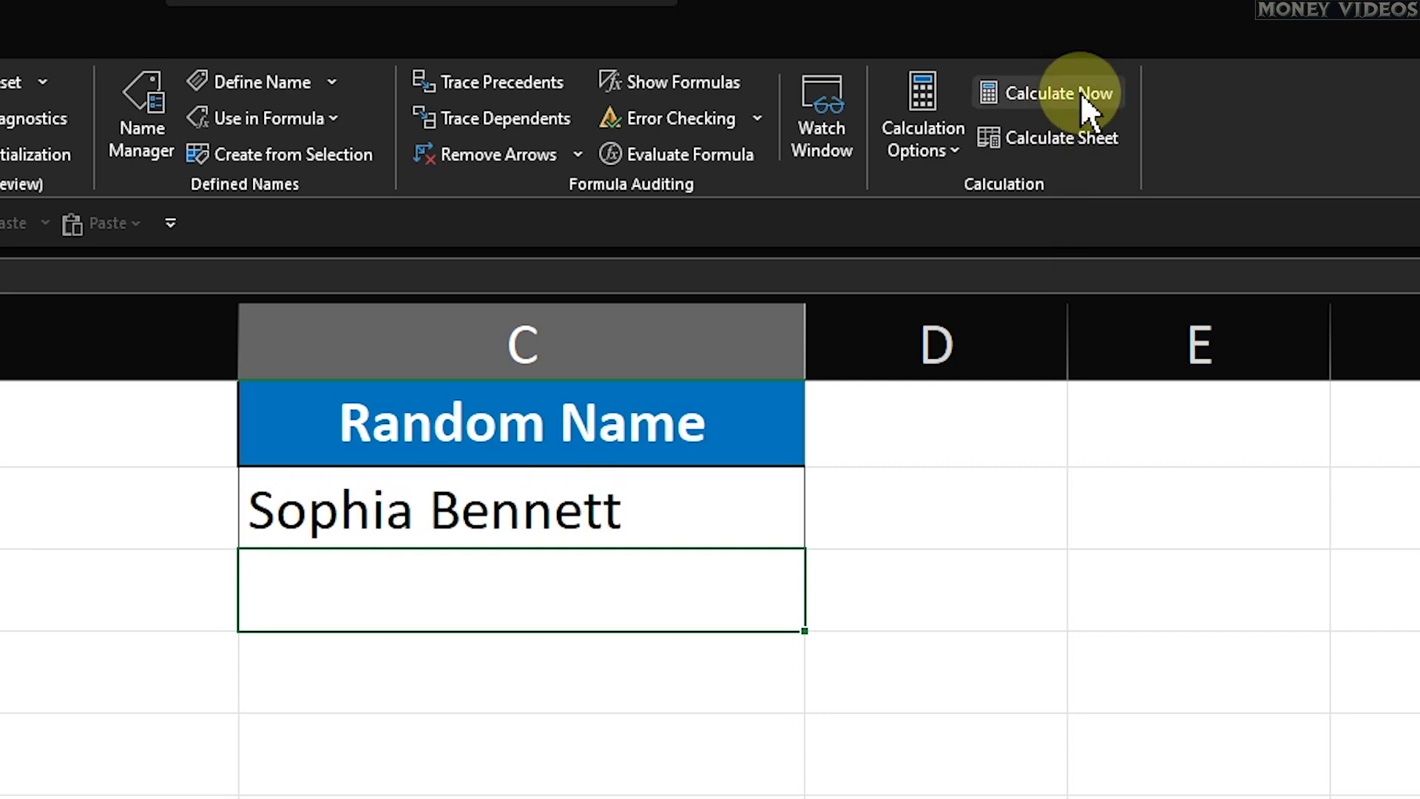
{"action": "left_click", "coordinate": [1080, 91]}
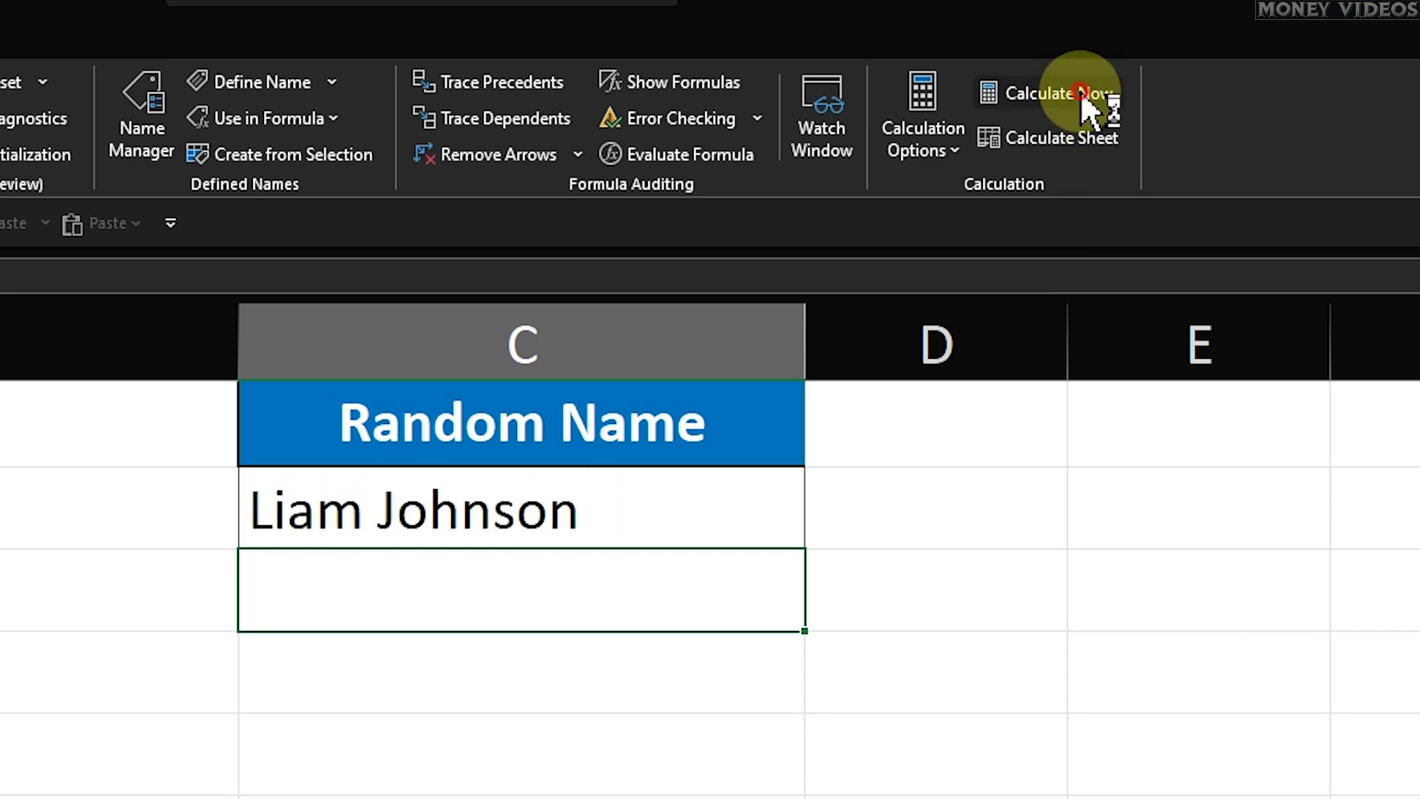
{"action": "left_click", "coordinate": [1080, 92]}
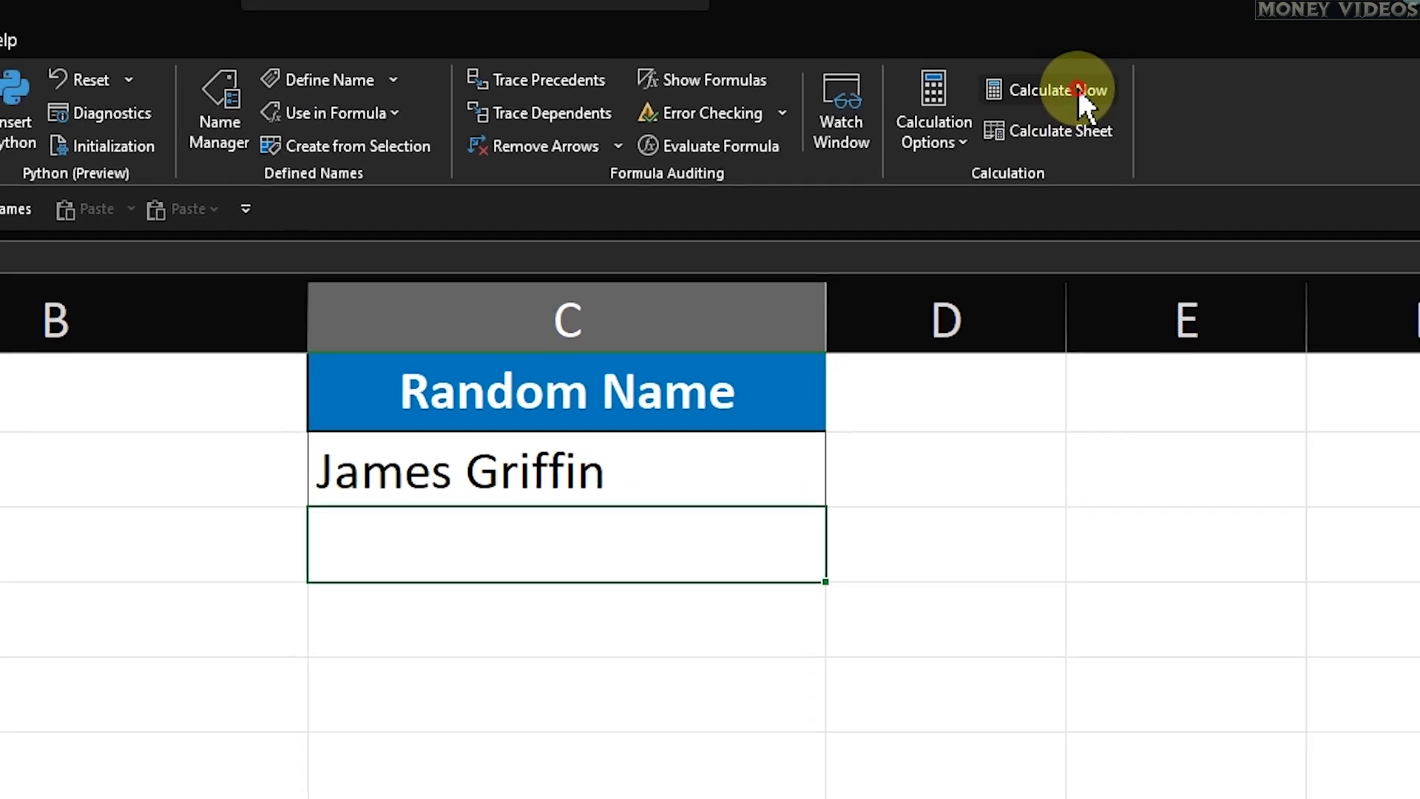
{"action": "left_click", "coordinate": [1079, 88]}
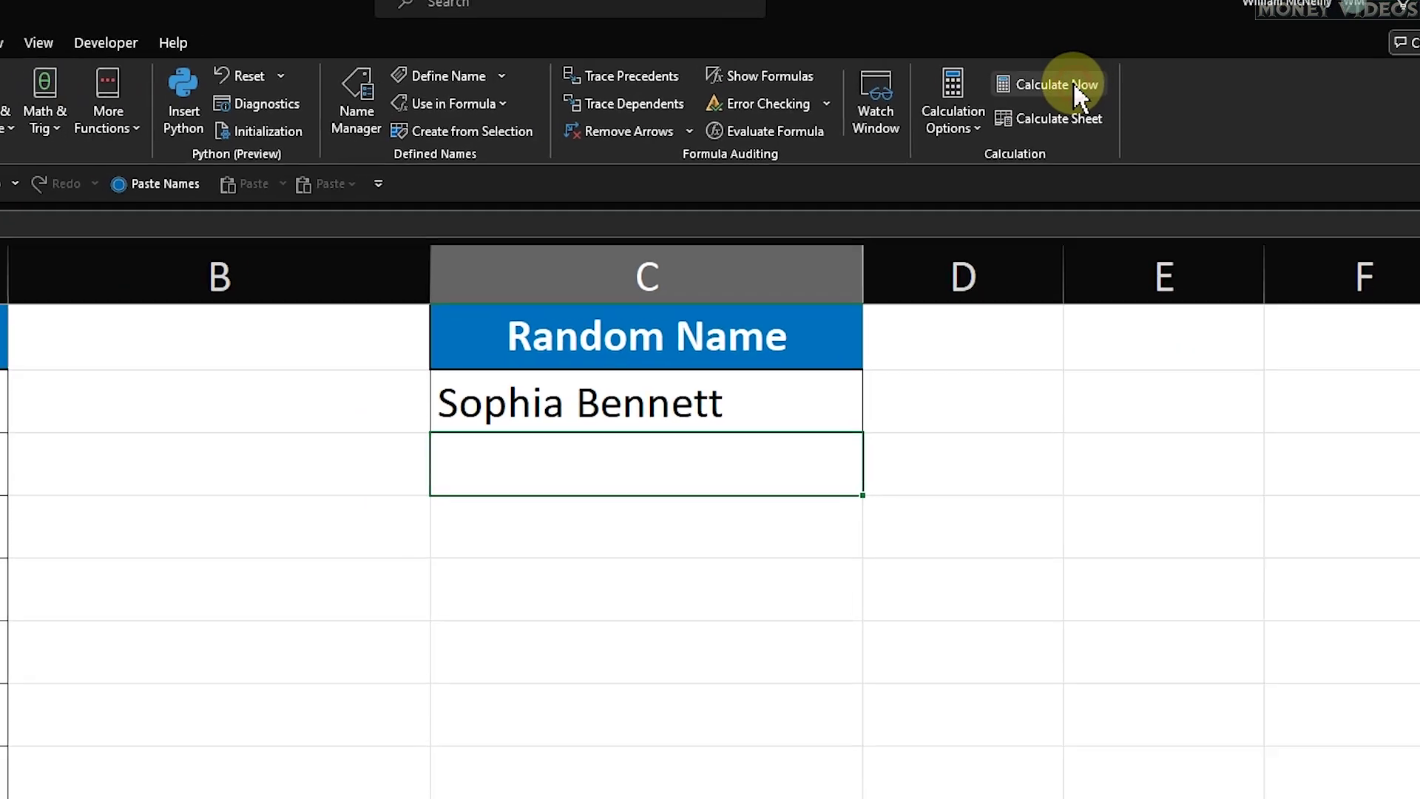
{"action": "left_click", "coordinate": [1079, 89]}
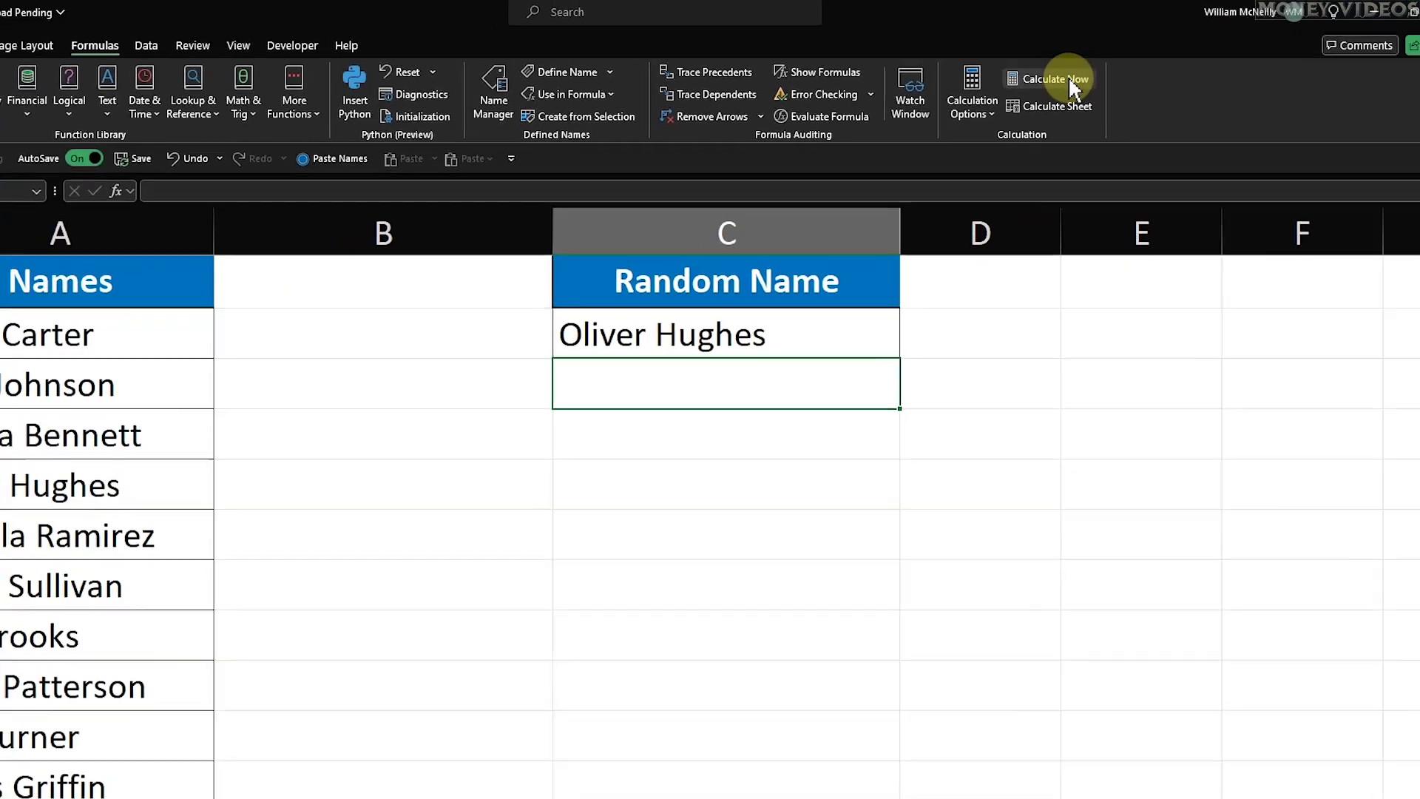
{"action": "left_click", "coordinate": [1074, 87]}
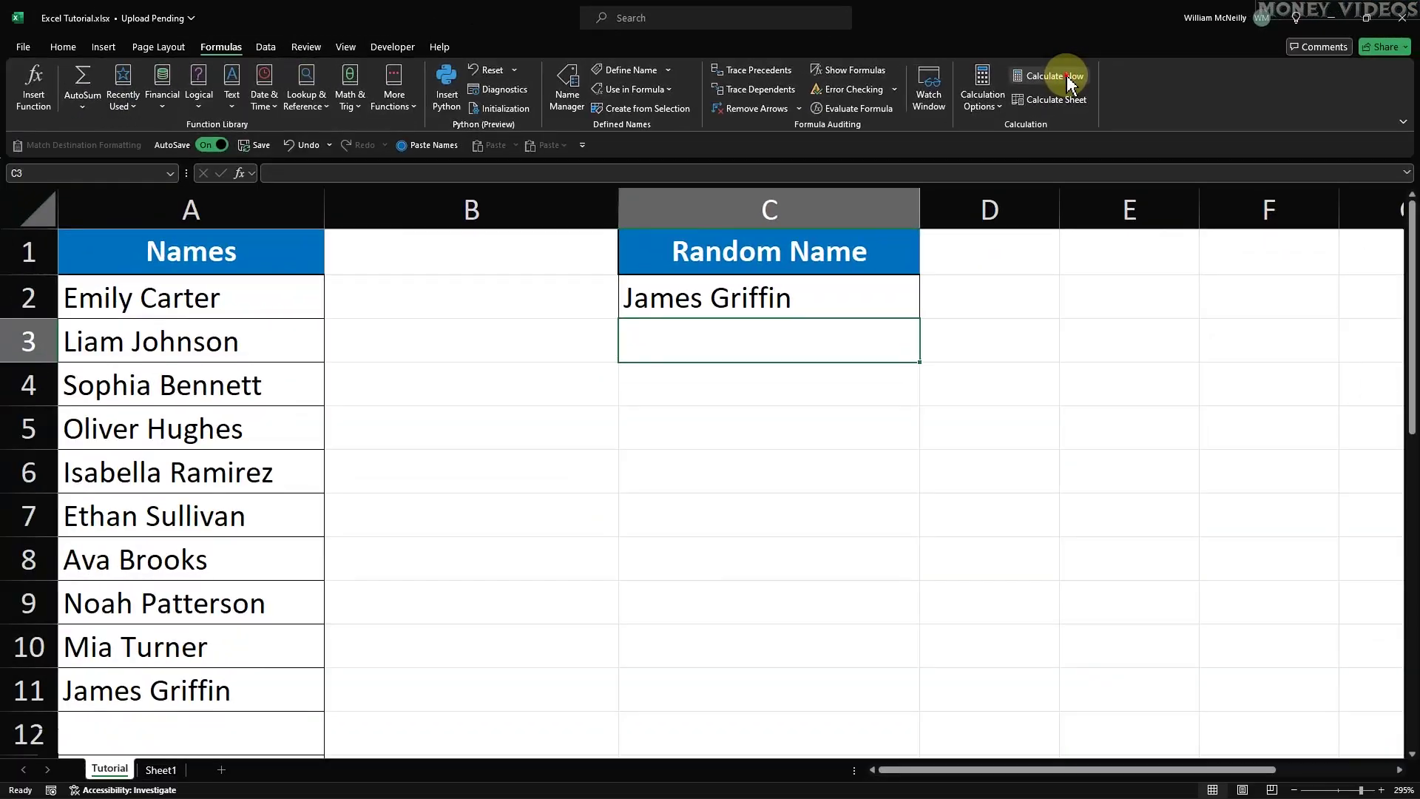
{"action": "left_click", "coordinate": [1074, 87]}
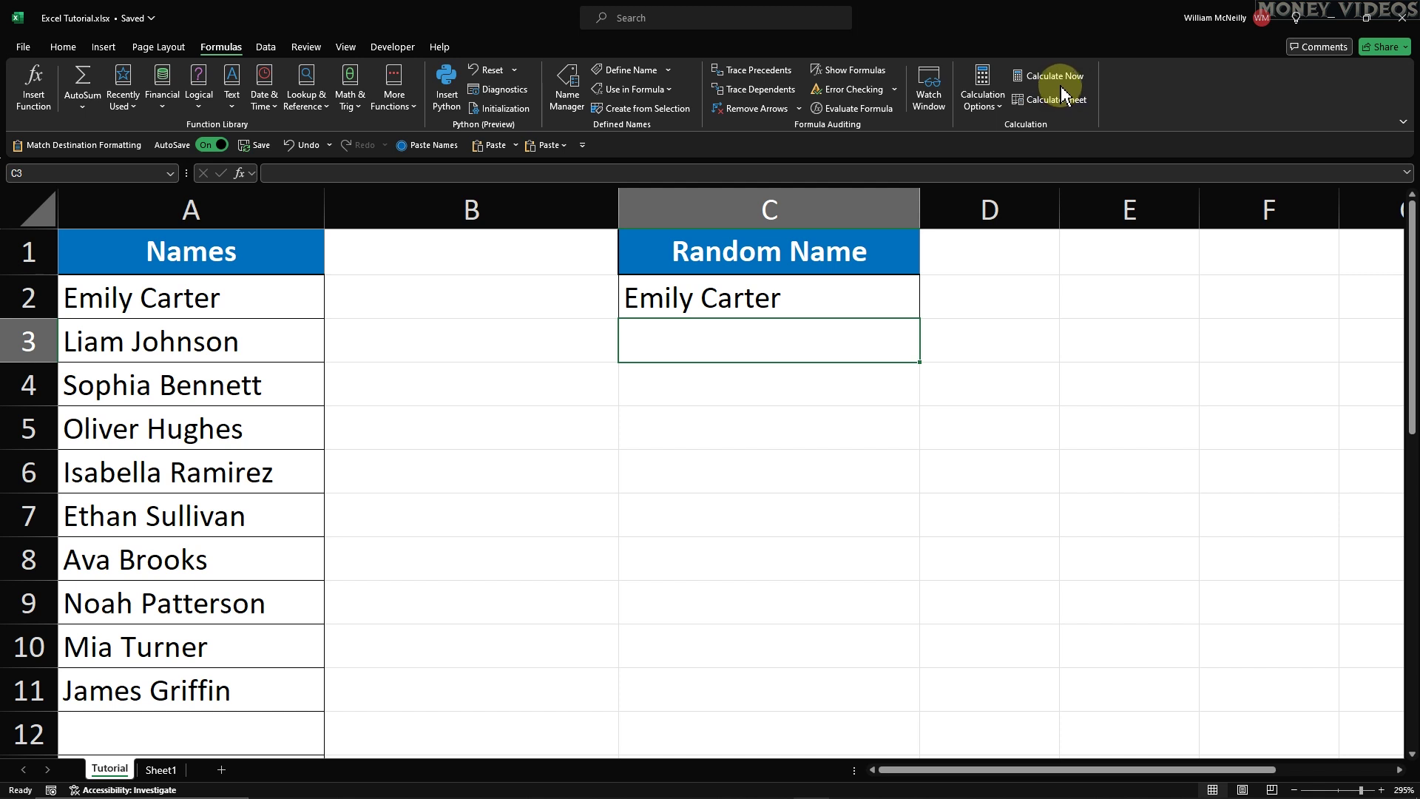
Step: Paste Sam Jones into A12, then select C2 to view its A2:A11 formula
{"action": "left_click", "coordinate": [276, 733]}
{"action": "type", "text": "Sam Jones"}
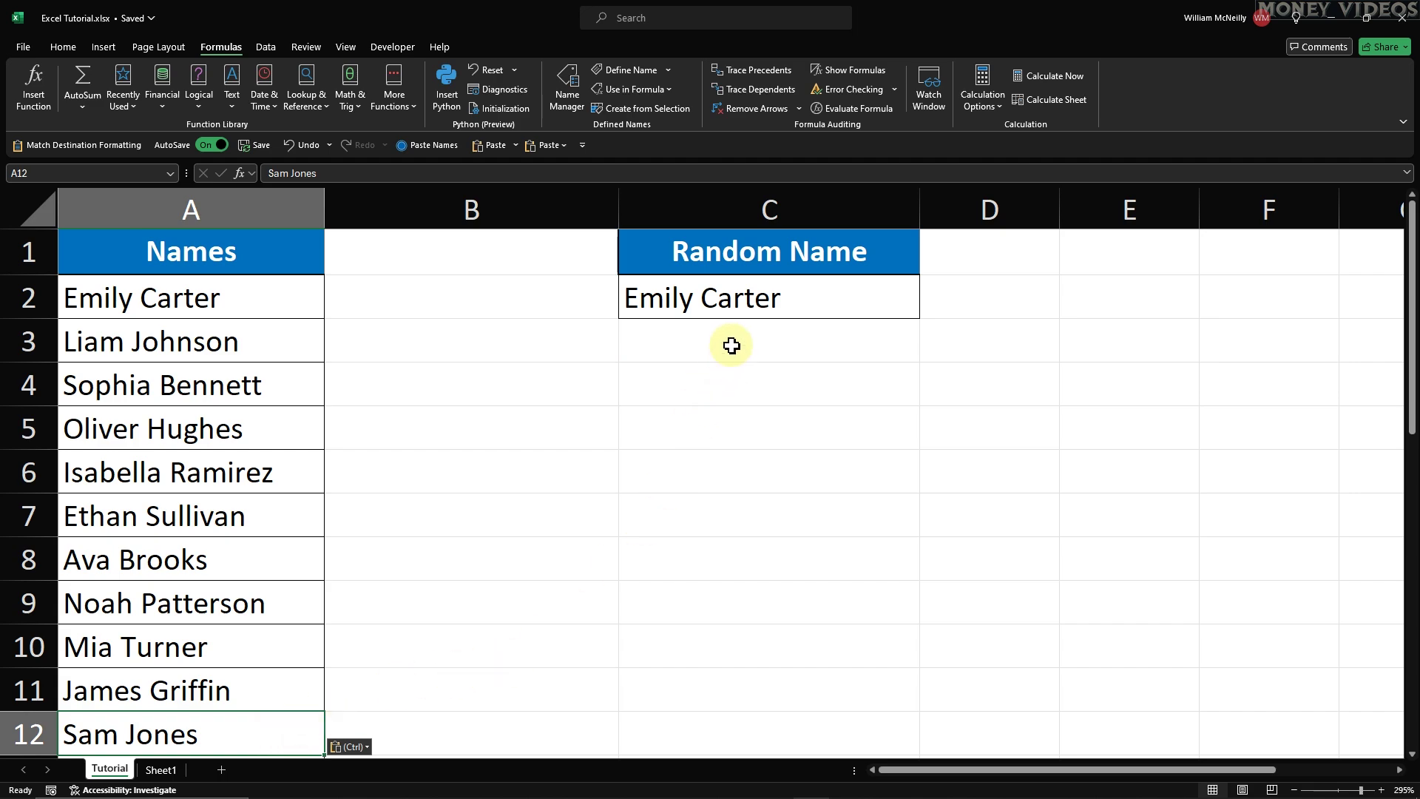
{"action": "left_click", "coordinate": [743, 305]}
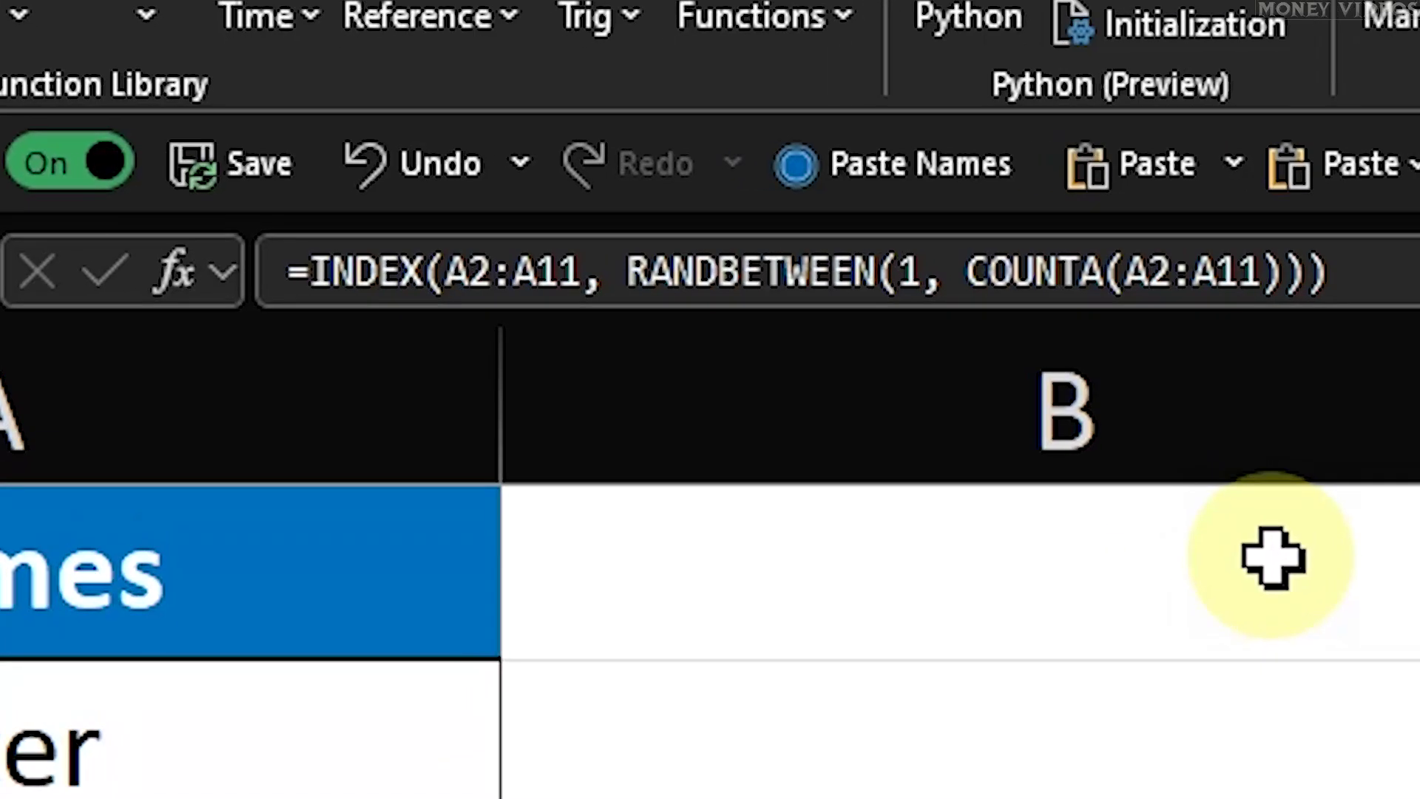
Step: Change both A11 references in C2's formula to A12 and commit it
{"action": "left_click", "coordinate": [585, 279]}
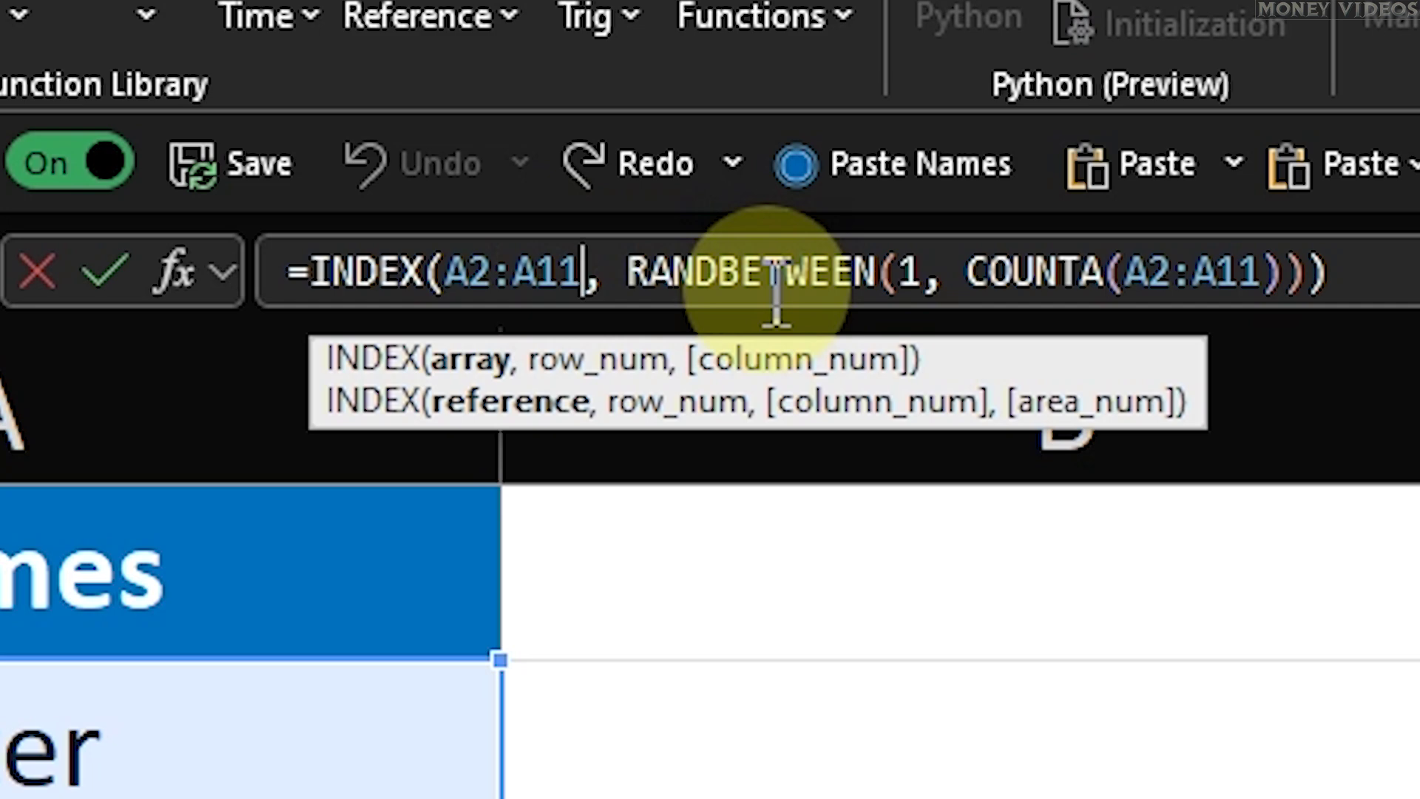
{"action": "key", "text": "BackSpace"}
{"action": "type", "text": "2"}
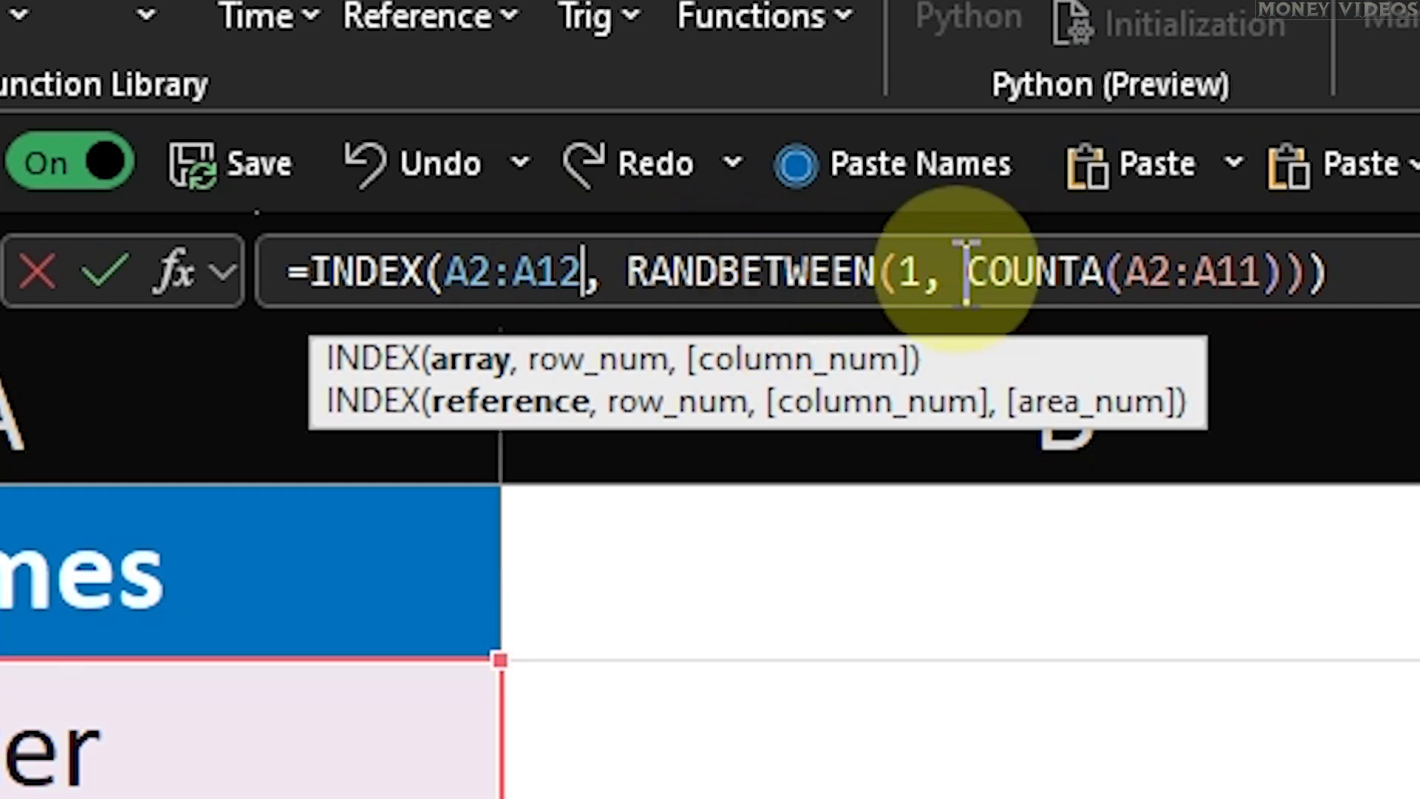
{"action": "left_click", "coordinate": [1262, 268]}
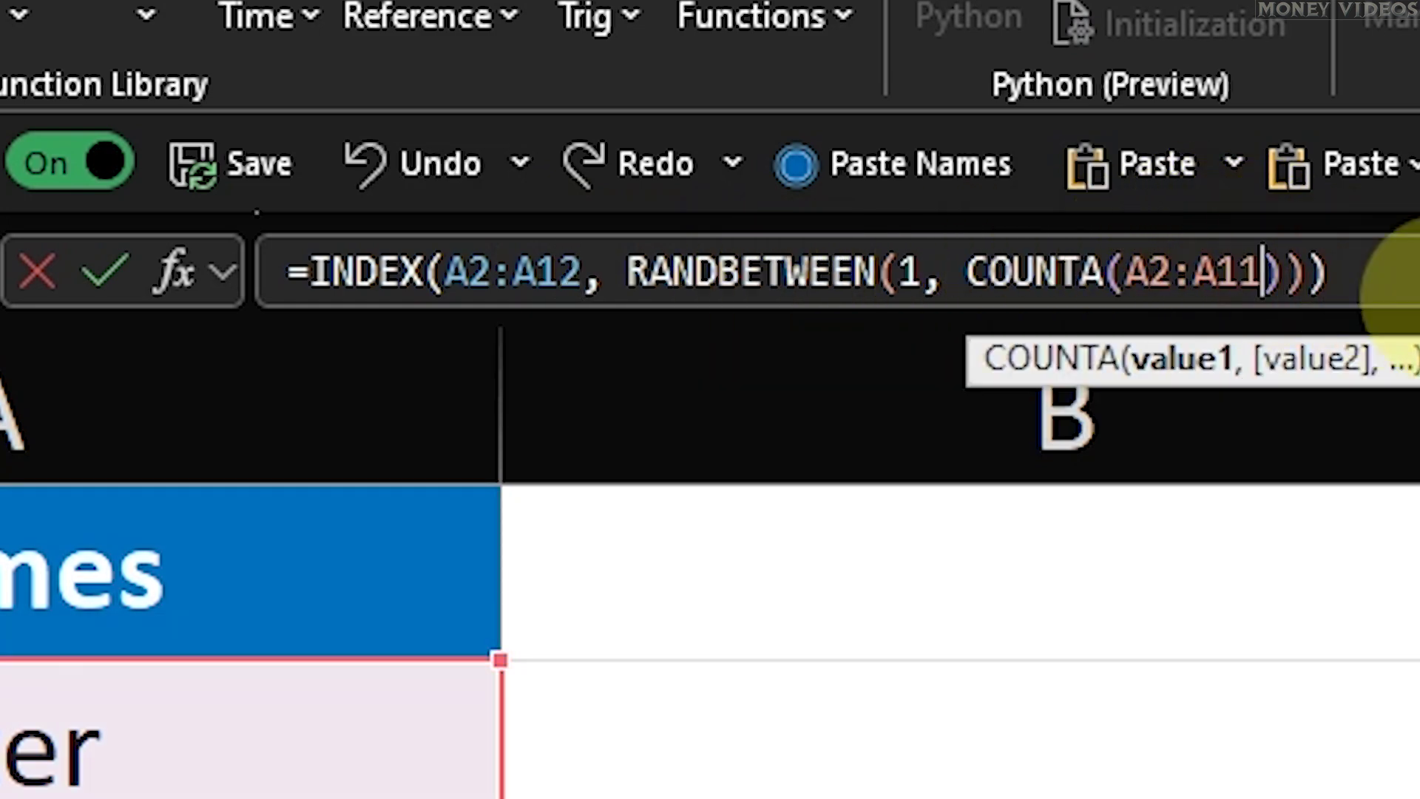
{"action": "key", "text": "BackSpace"}
{"action": "type", "text": "2"}
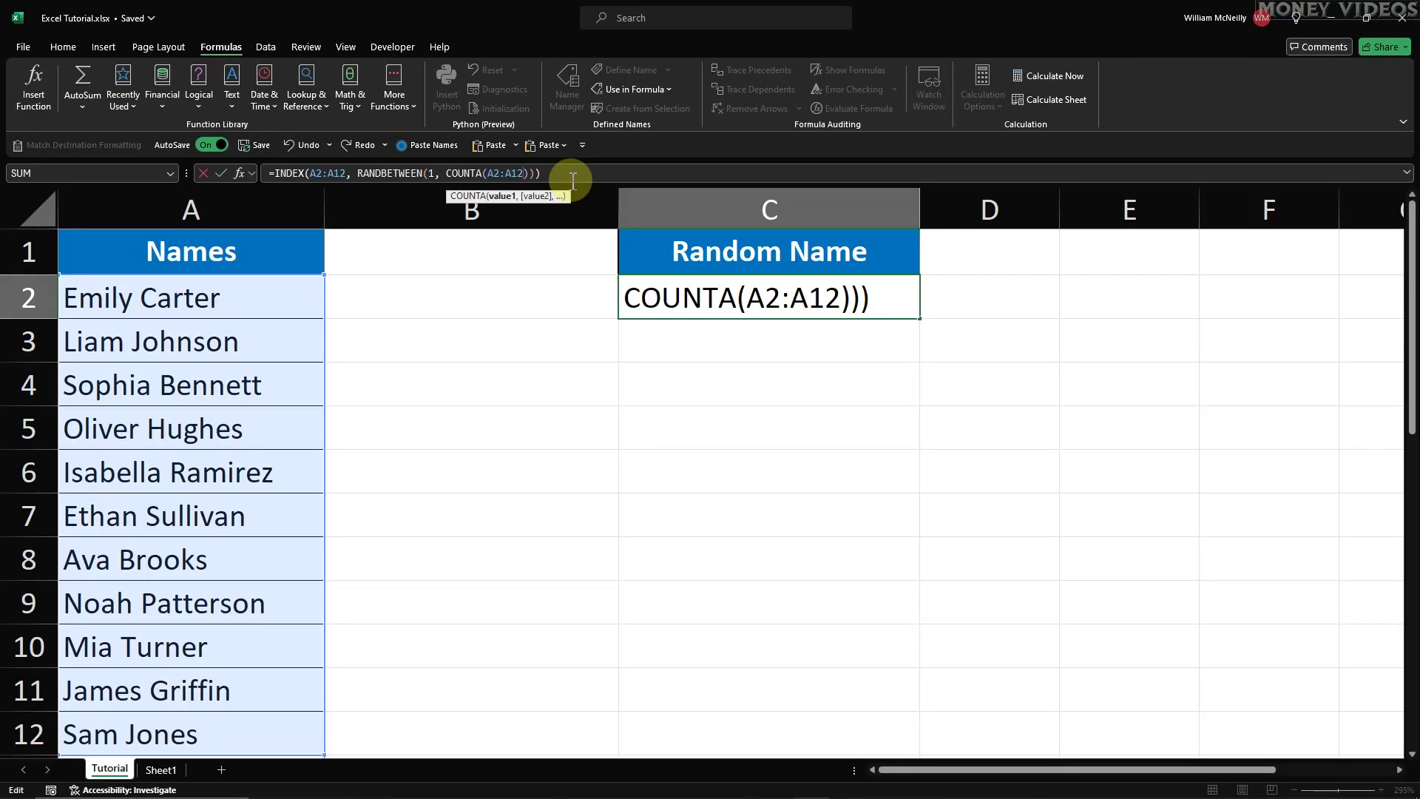
{"action": "key", "text": "Return"}
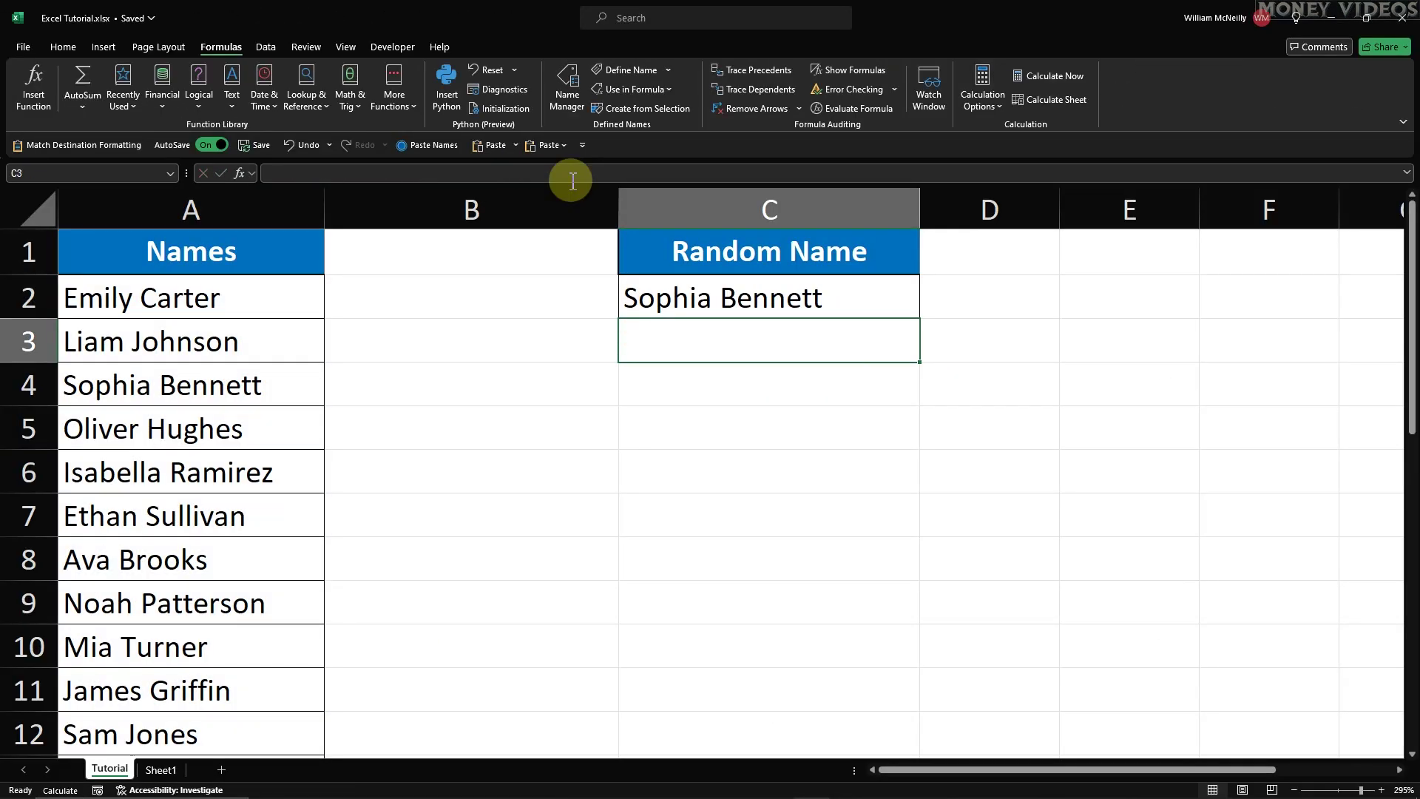
{"action": "left_click", "coordinate": [1049, 79]}
{"action": "left_click", "coordinate": [1049, 78]}
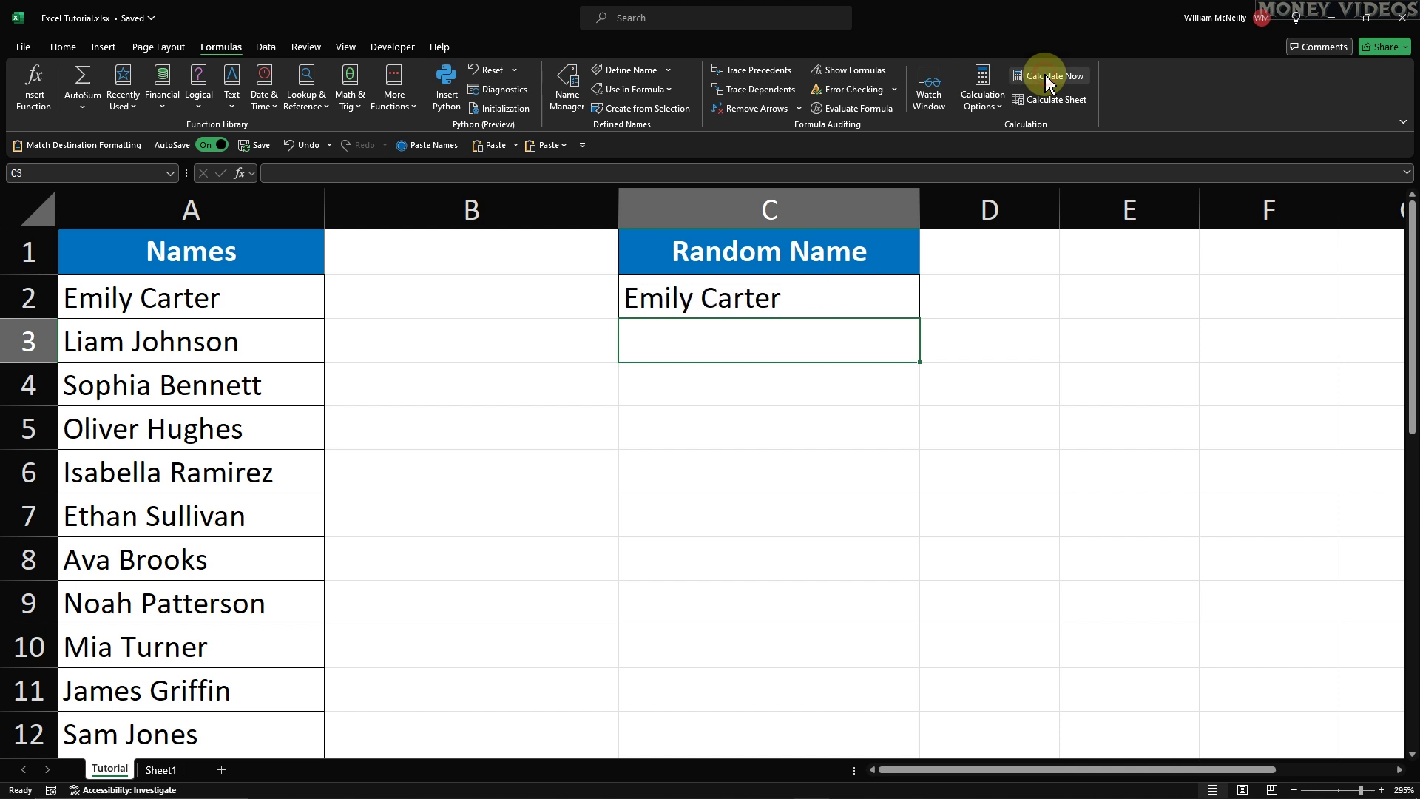
{"action": "left_click", "coordinate": [1049, 79]}
{"action": "left_click", "coordinate": [1049, 79]}
{"action": "left_click", "coordinate": [1050, 79]}
{"action": "left_click", "coordinate": [1049, 78]}
{"action": "left_click", "coordinate": [1049, 78]}
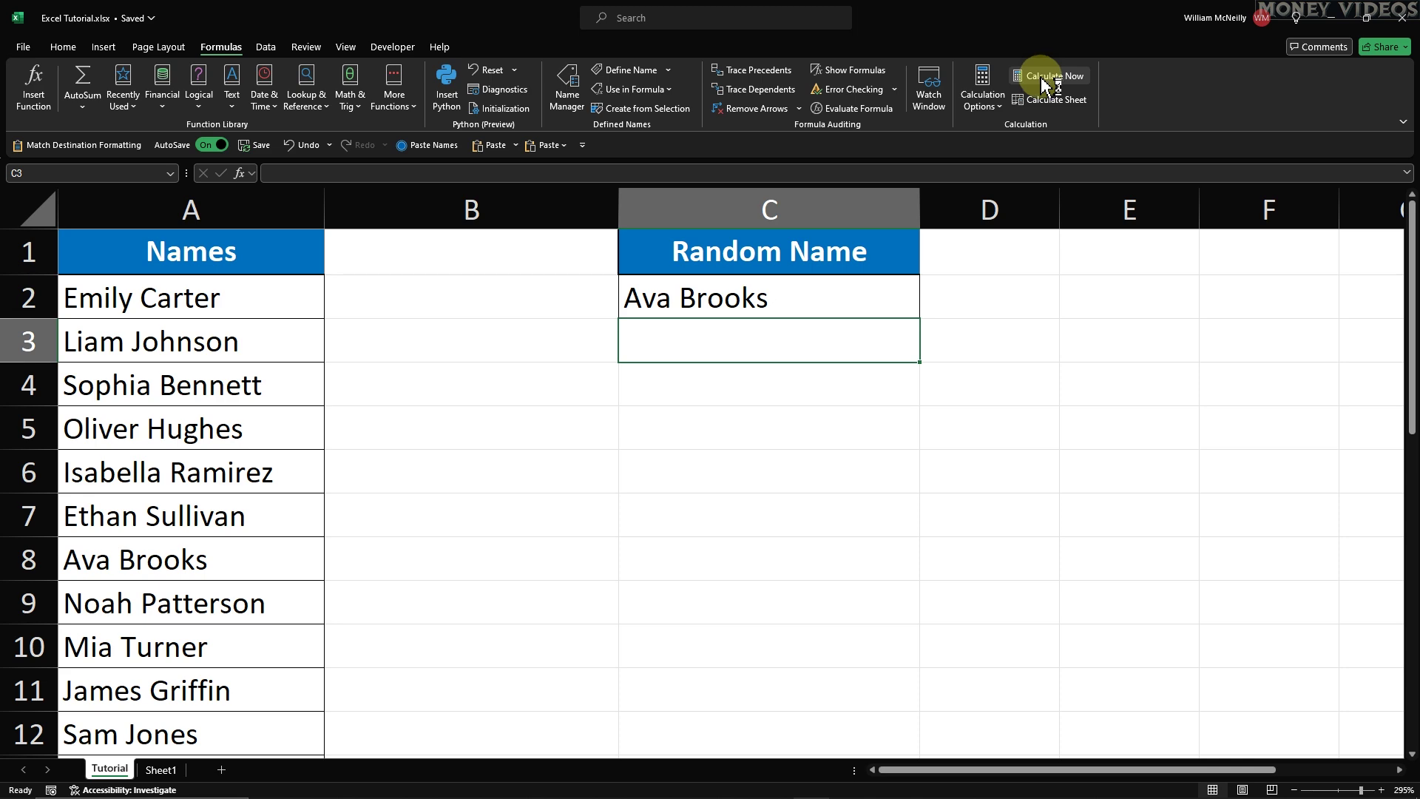
{"action": "left_click", "coordinate": [849, 288]}
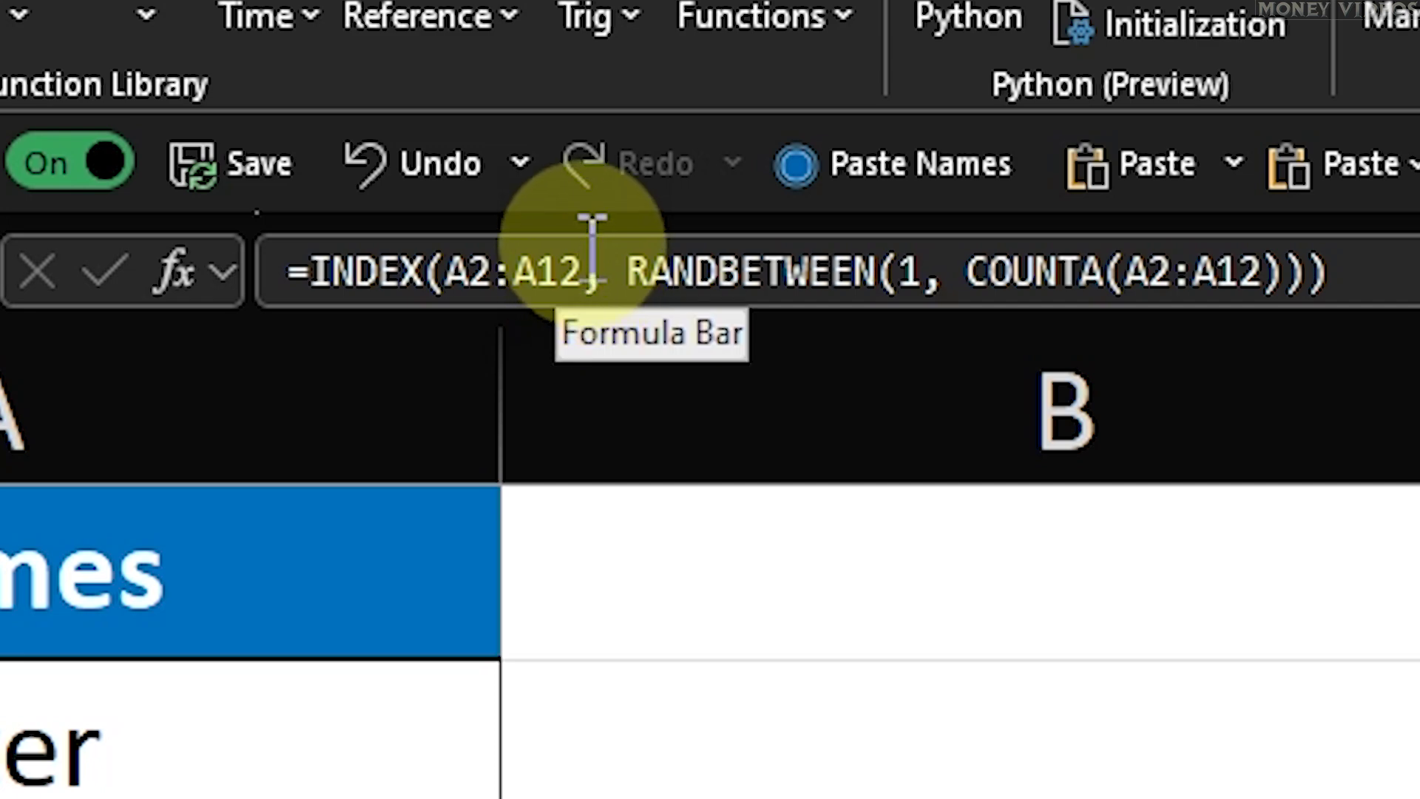
Step: Extend C2's formula ranges to A2:A1000 and paste four names into A13:A16
{"action": "left_click", "coordinate": [592, 268]}
{"action": "key", "text": "BackSpace"}
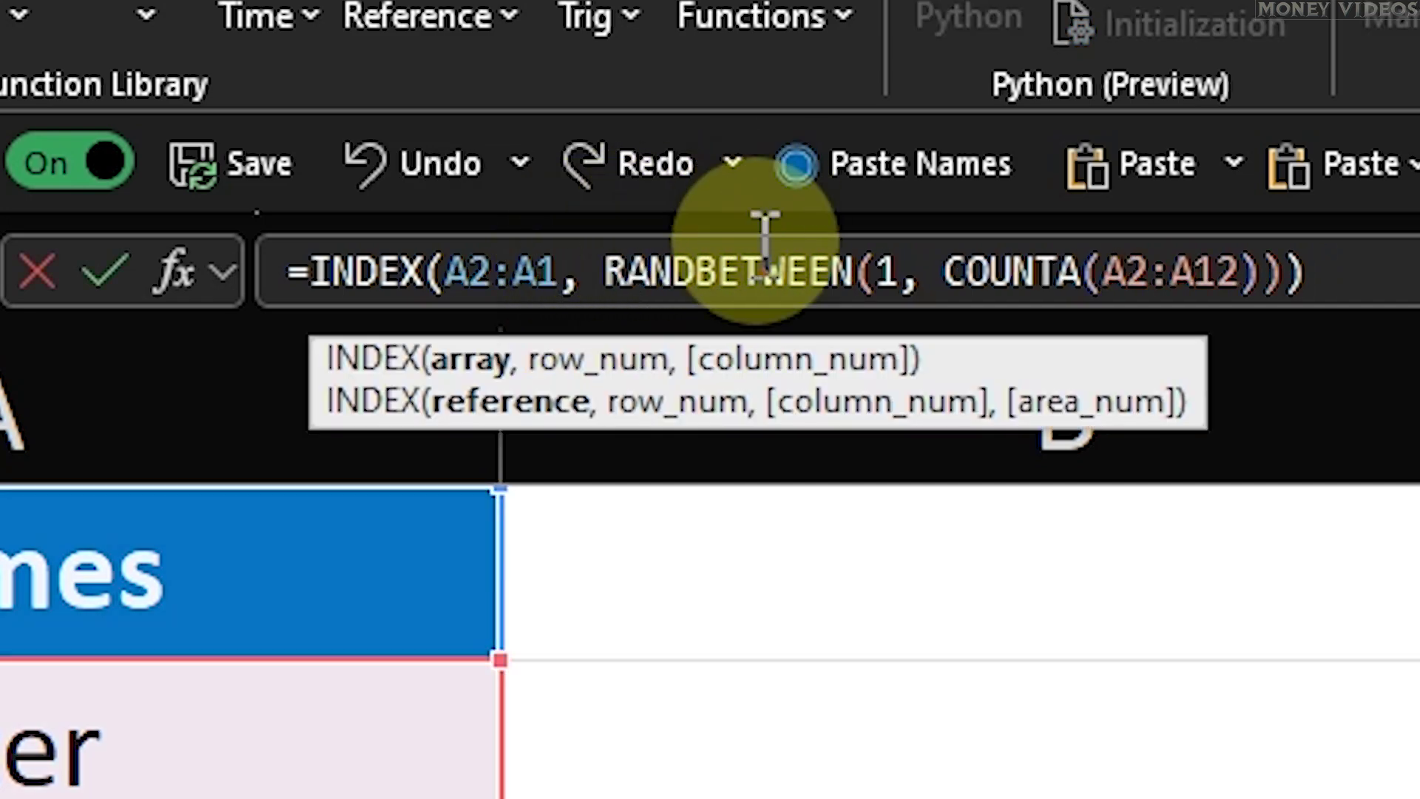
{"action": "type", "text": "000"}
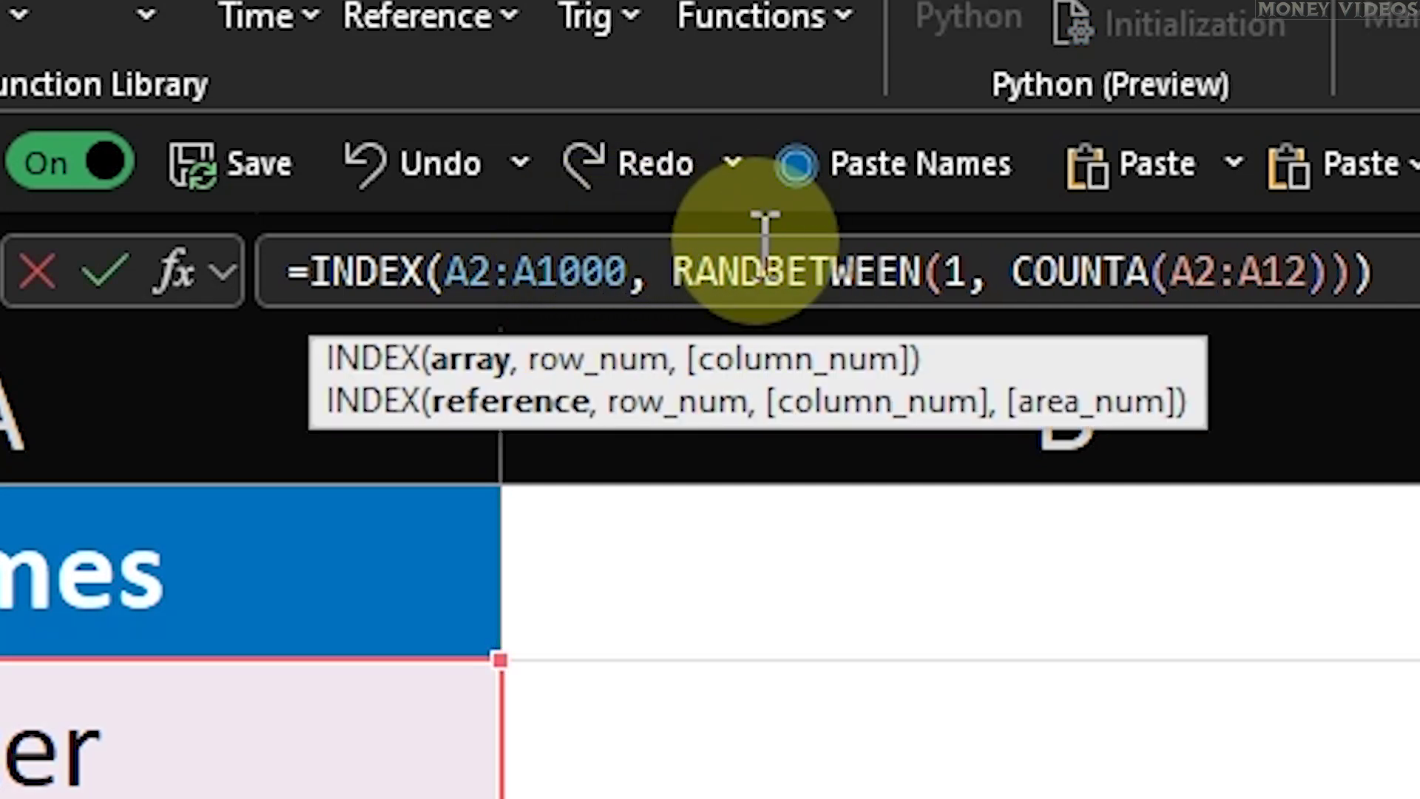
{"action": "left_click", "coordinate": [1308, 270]}
{"action": "type", "text": "000"}
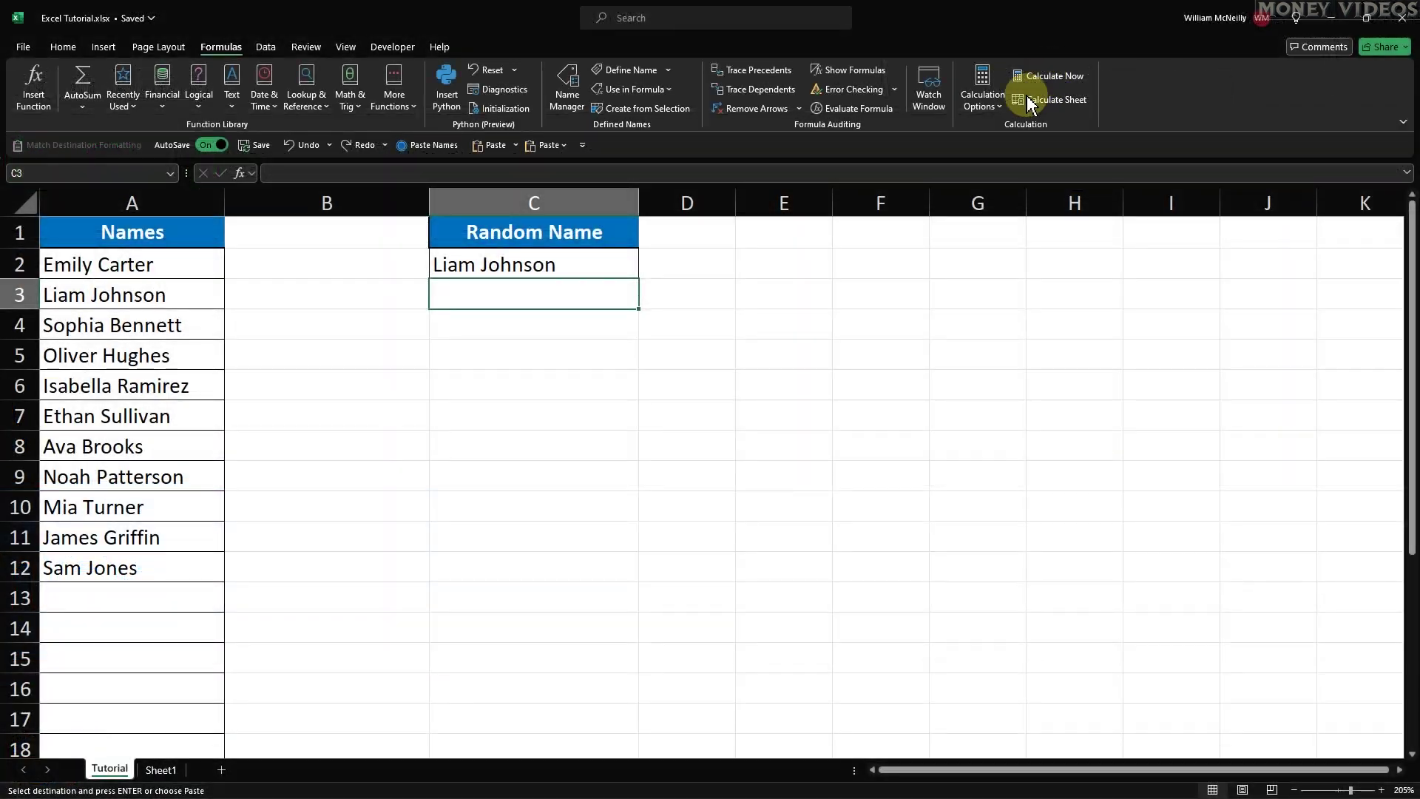
{"action": "left_click", "coordinate": [199, 590]}
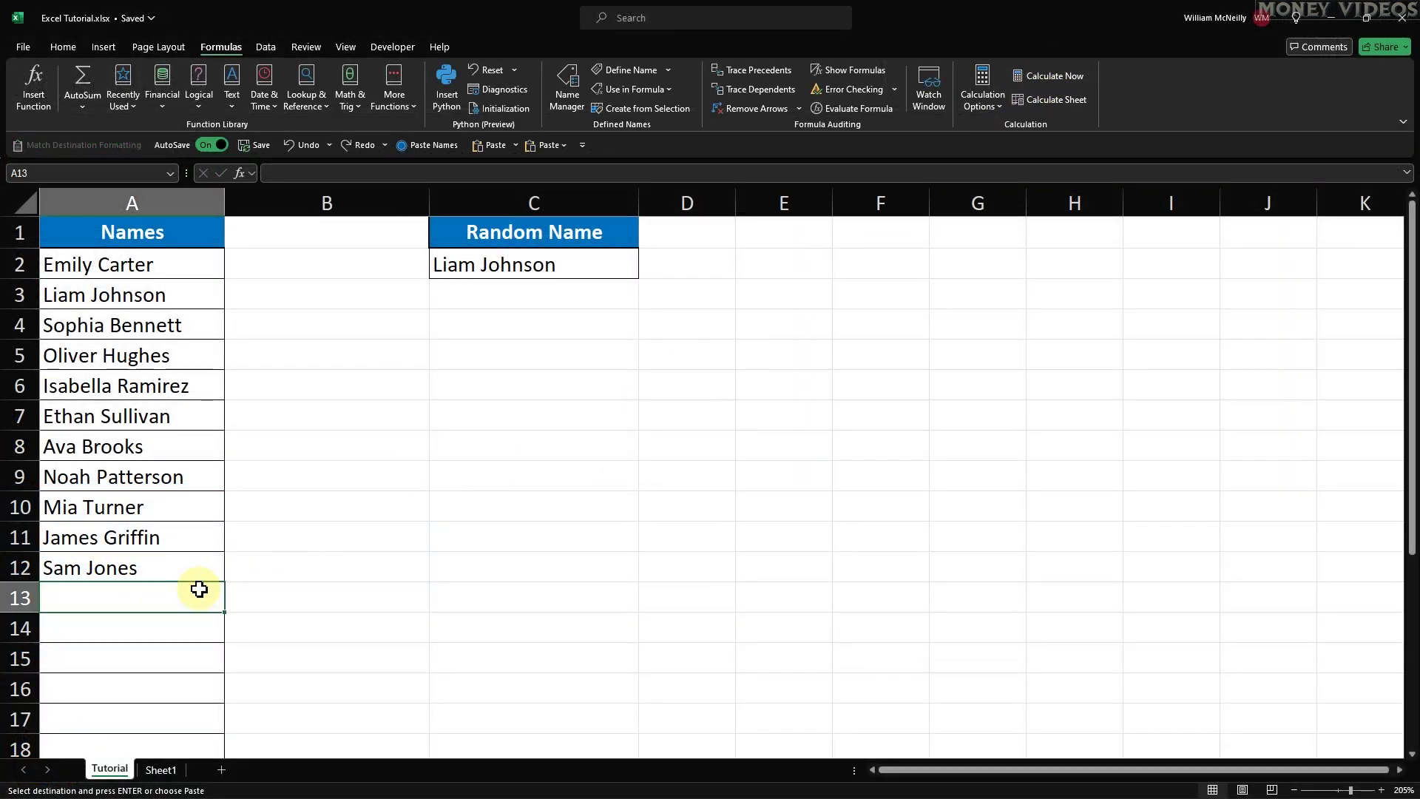
{"action": "type", "text": "Sophia Reed Mason Bennett Isabella Ross Ethan Hayes"}
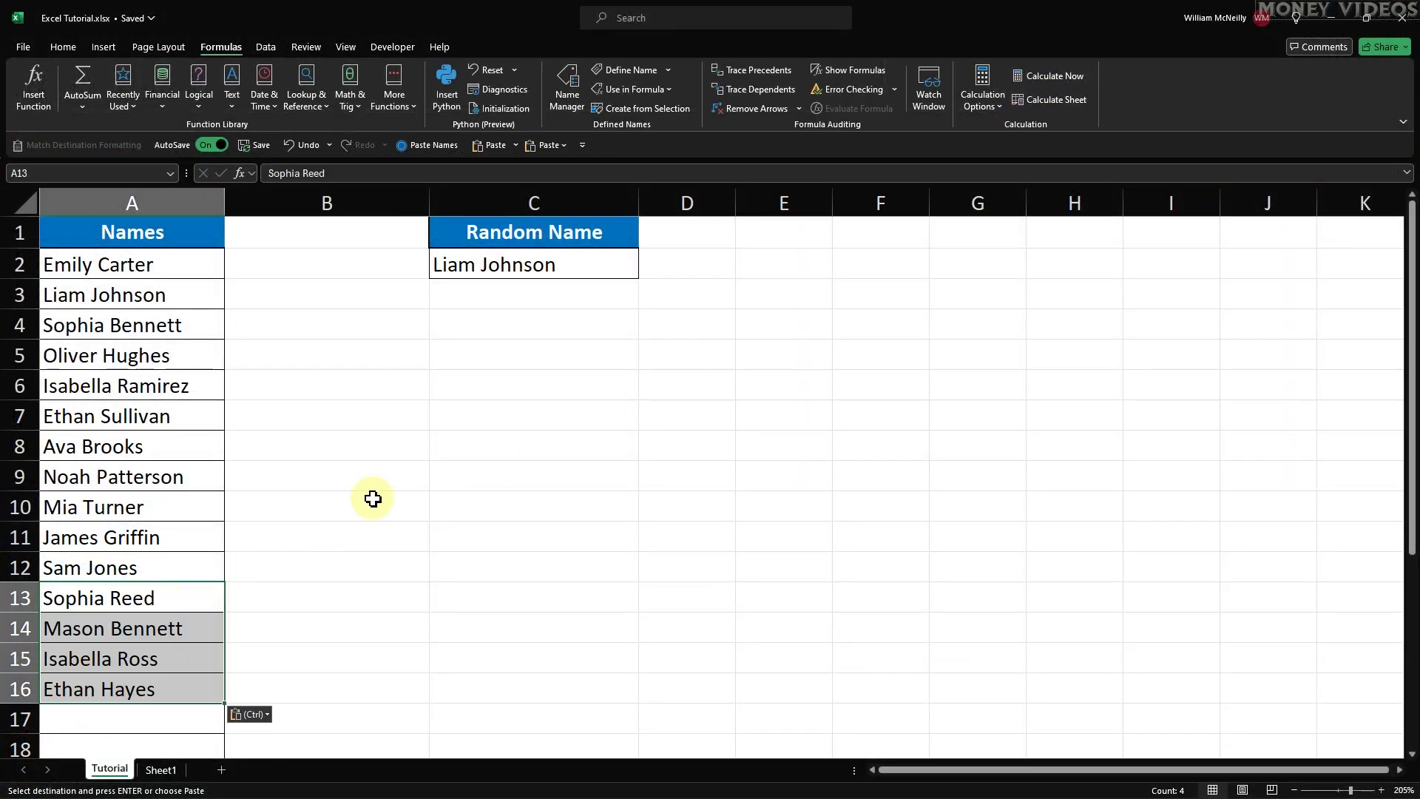
{"action": "left_click", "coordinate": [1054, 76]}
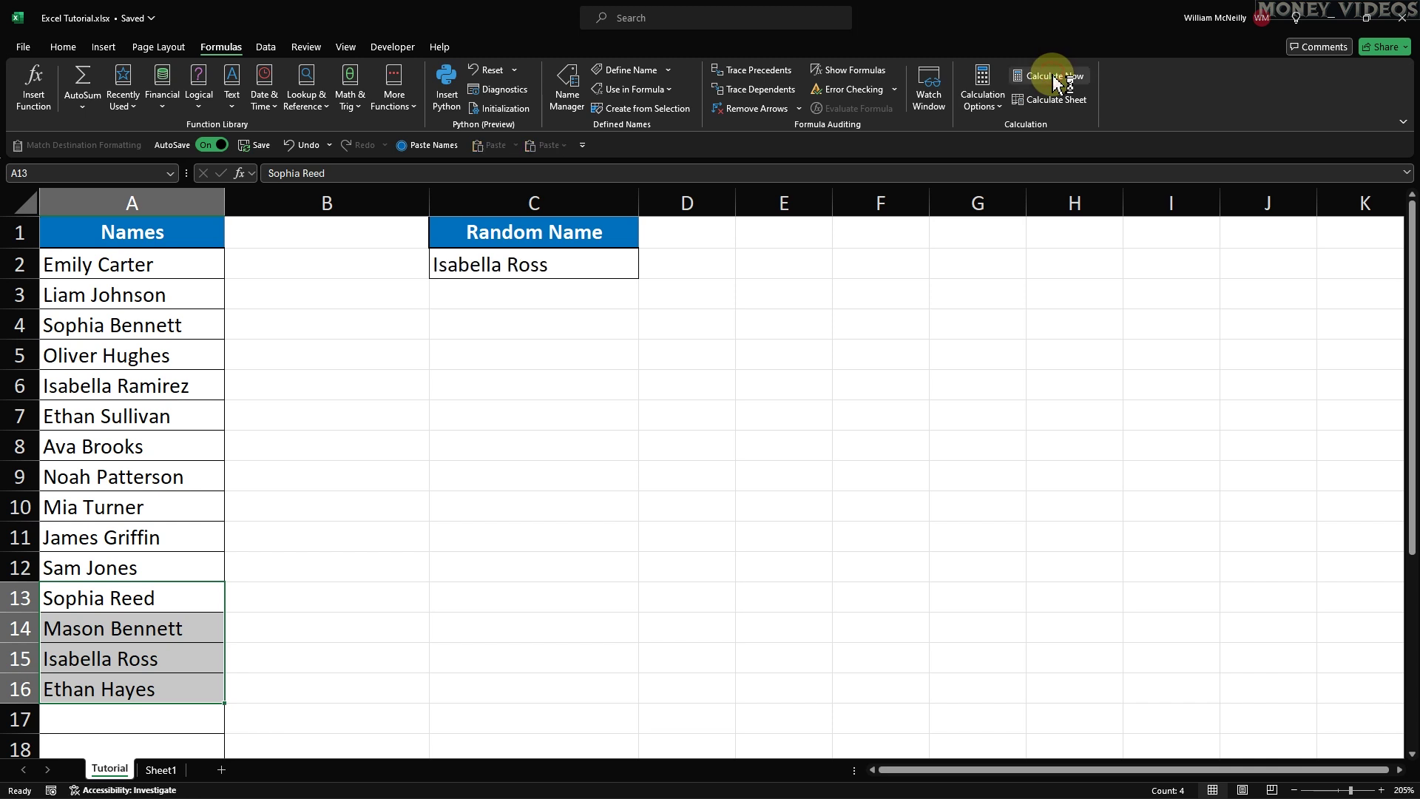
{"action": "left_click", "coordinate": [1055, 76]}
{"action": "left_click", "coordinate": [1055, 76]}
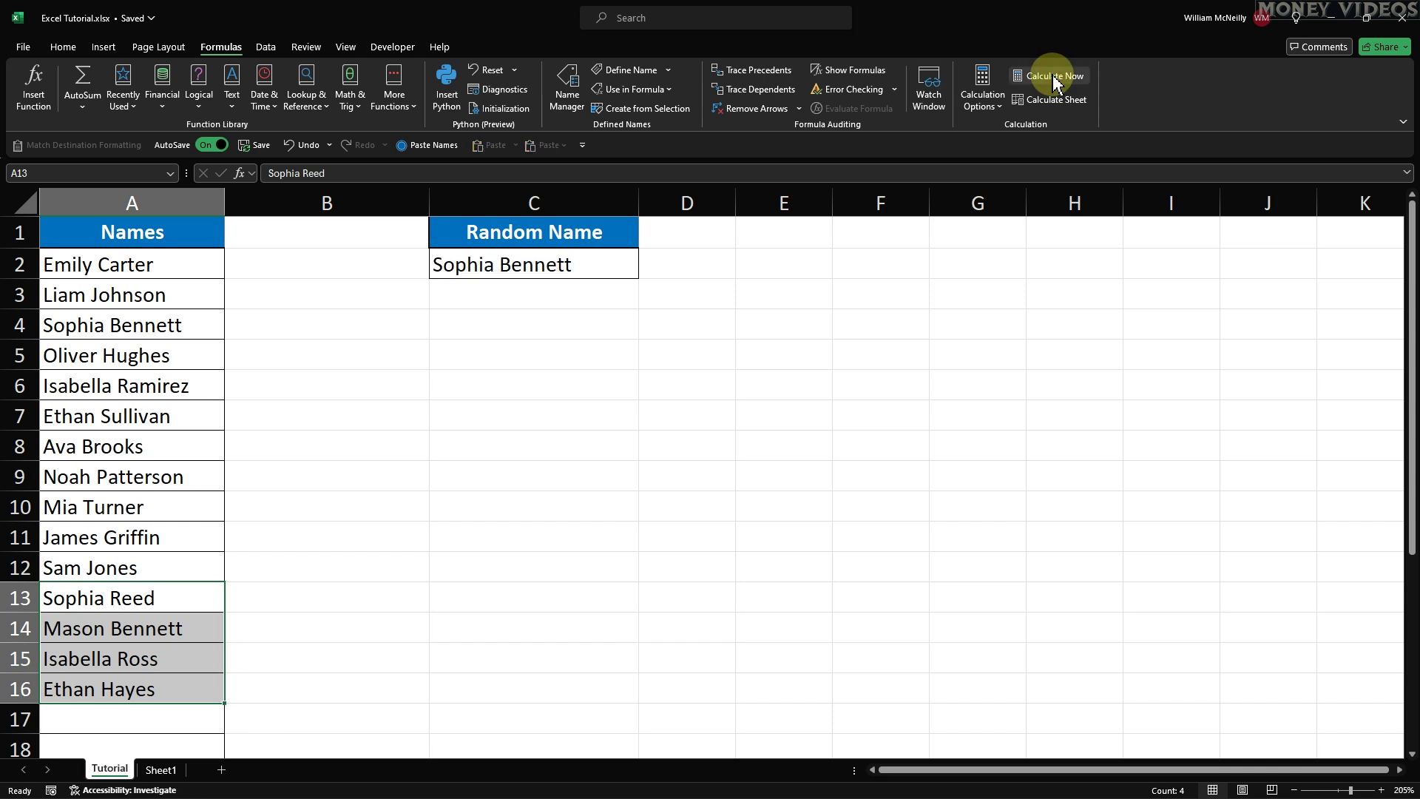
{"action": "left_click", "coordinate": [1056, 77]}
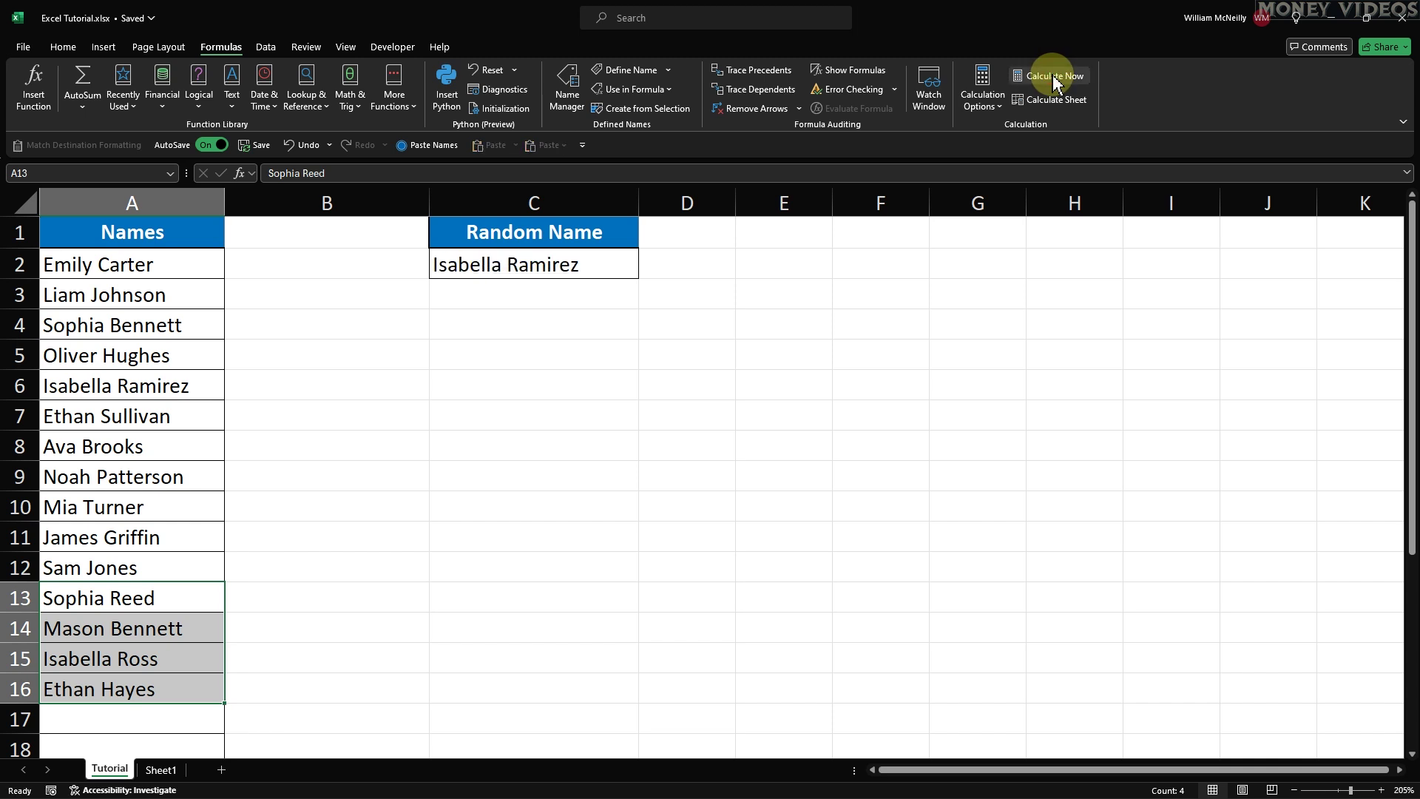
{"action": "left_click", "coordinate": [1057, 77]}
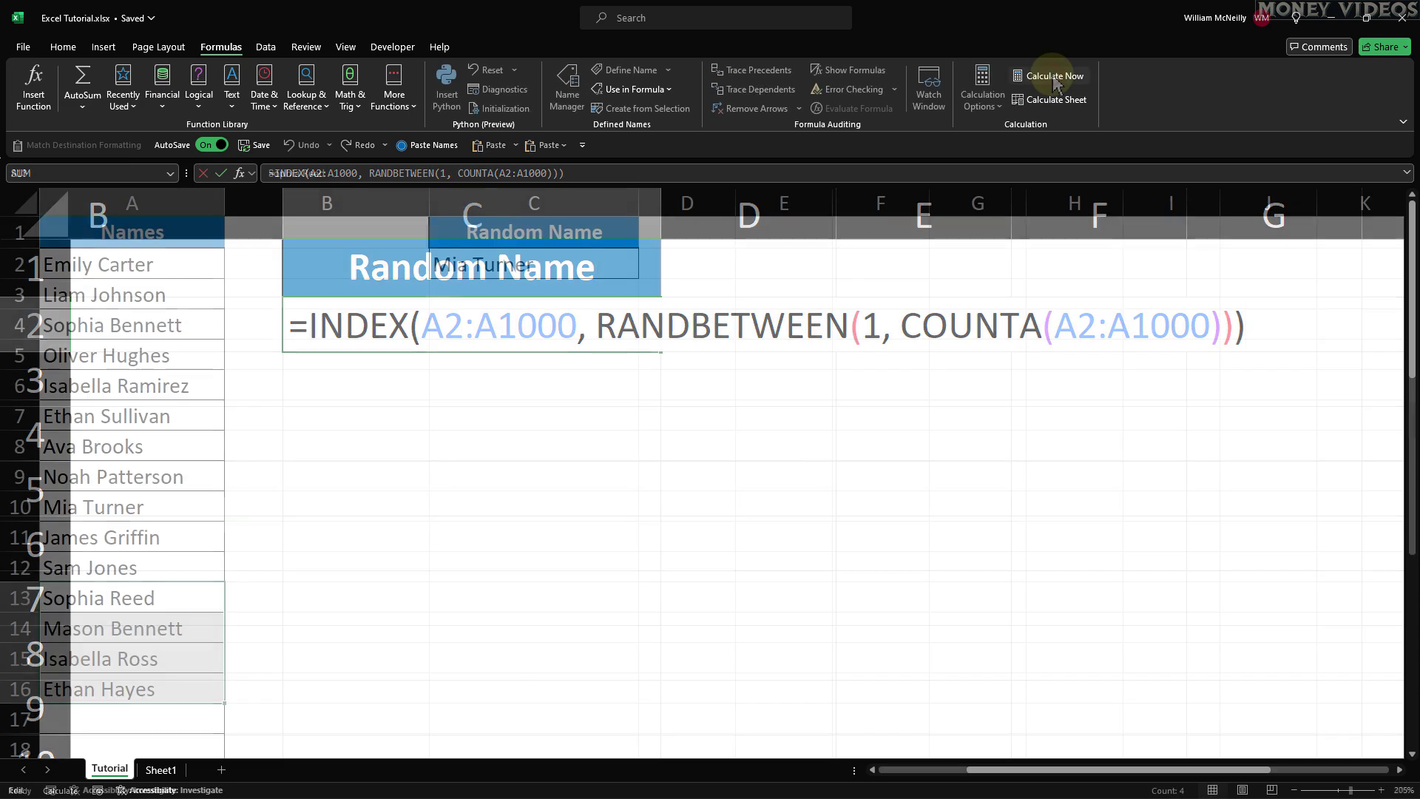
{"action": "left_click", "coordinate": [1053, 77]}
{"action": "left_click", "coordinate": [1052, 77]}
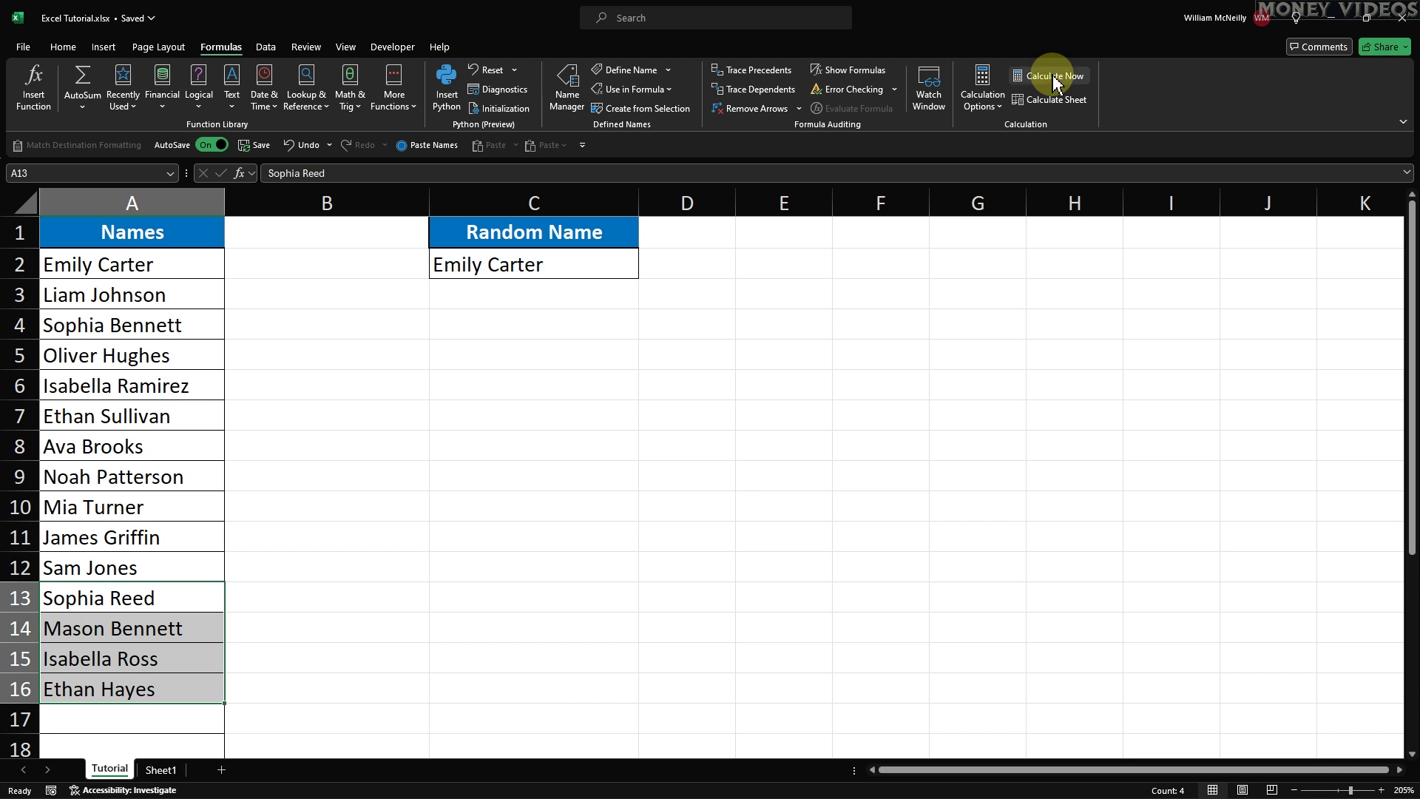
{"action": "left_click", "coordinate": [1053, 77]}
{"action": "left_click", "coordinate": [1052, 77]}
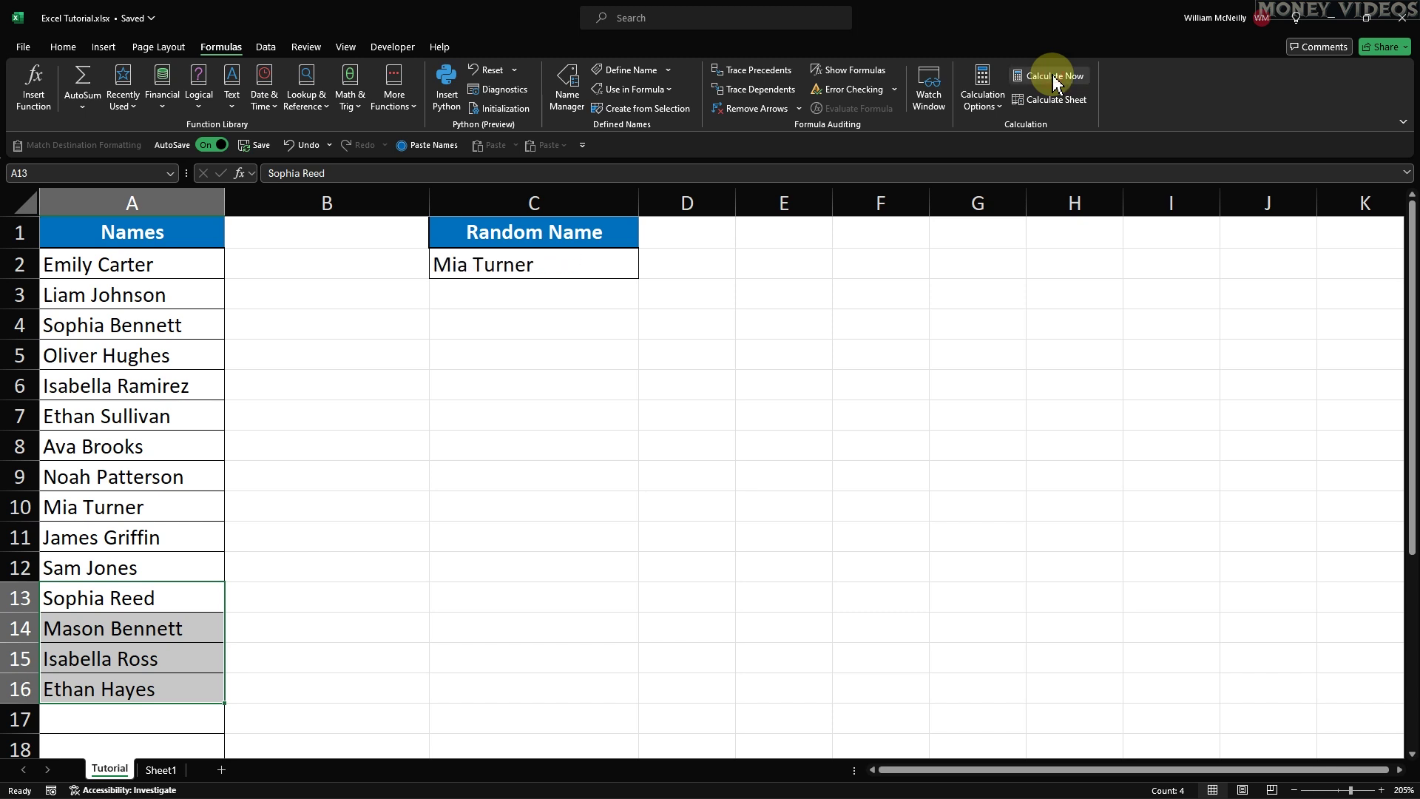
{"action": "left_click", "coordinate": [1052, 77]}
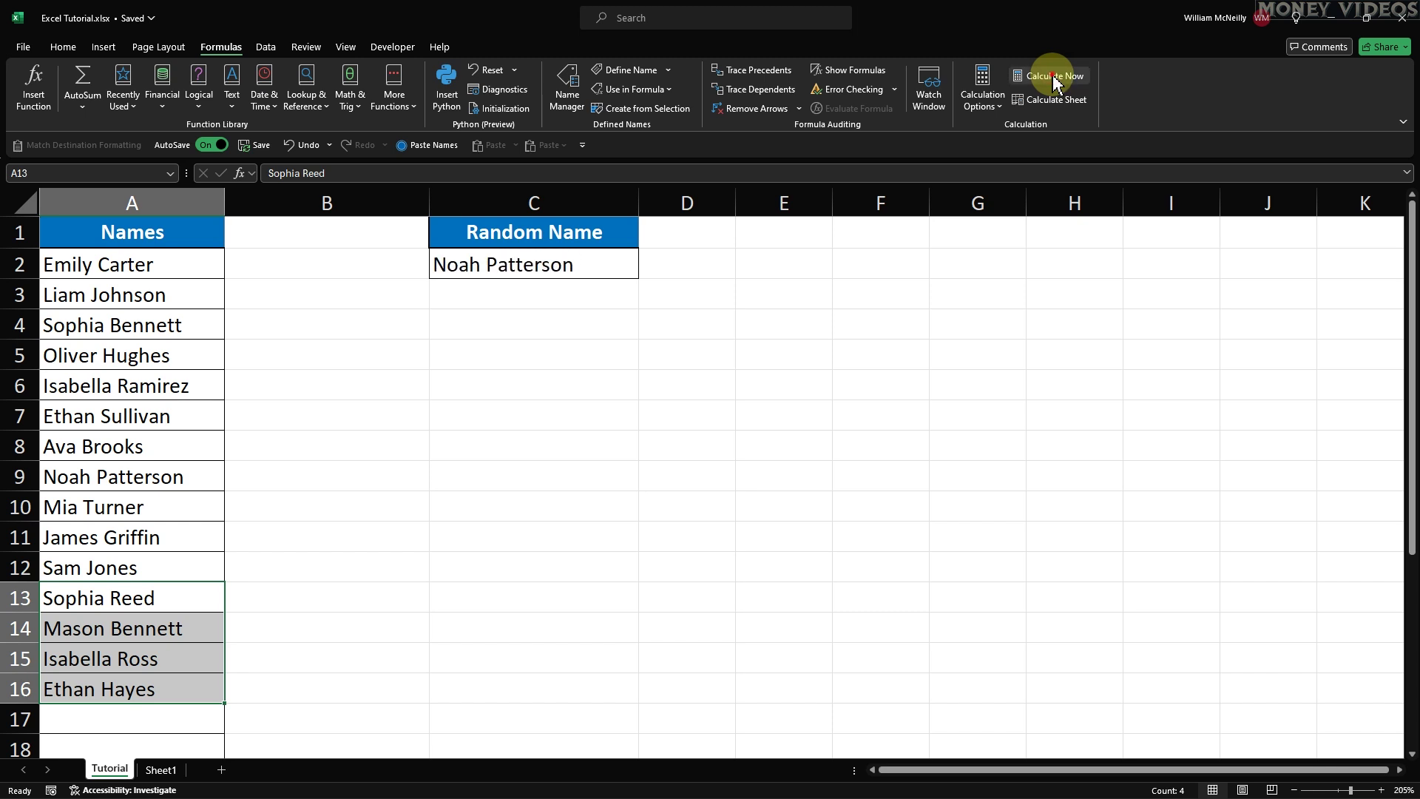
{"action": "left_click", "coordinate": [1053, 77]}
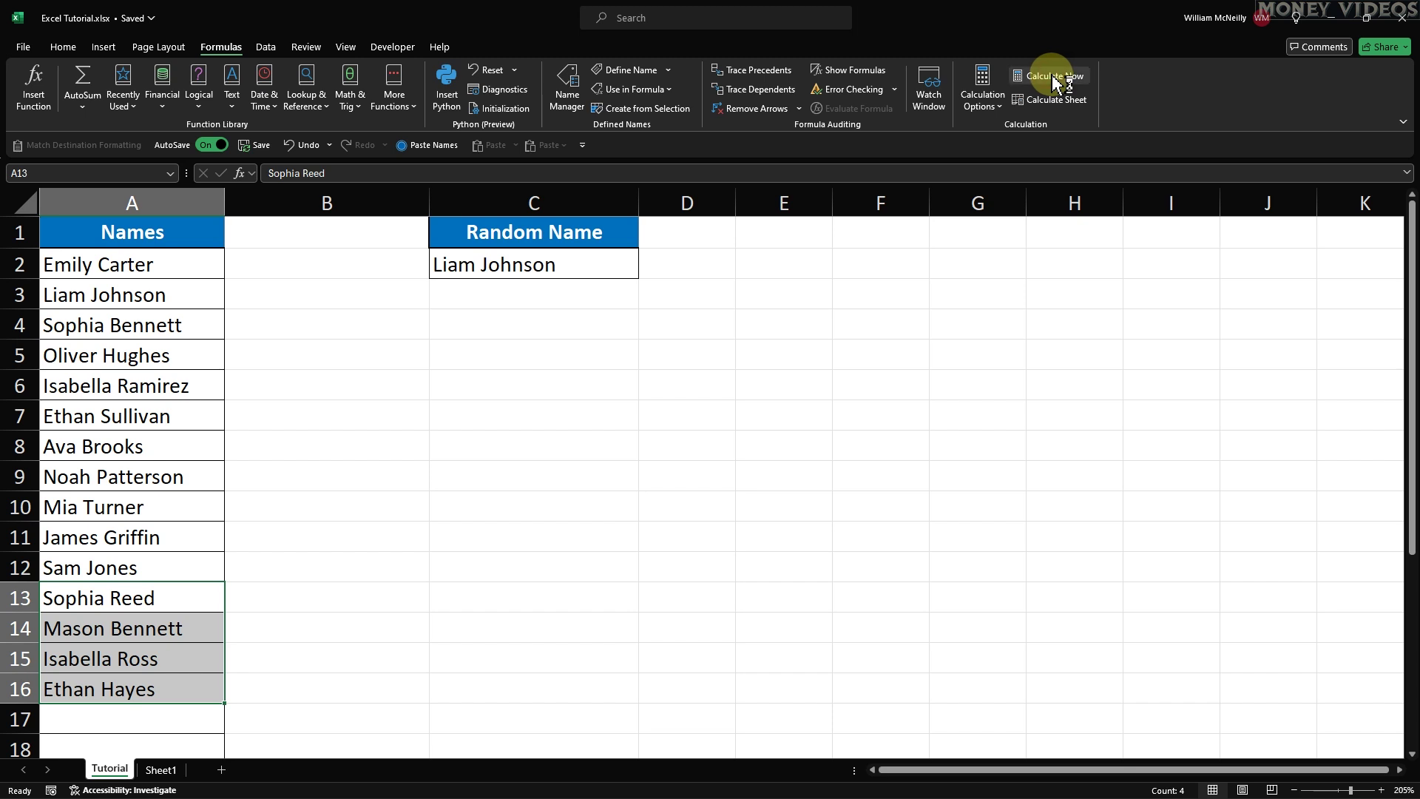
{"action": "left_click", "coordinate": [1079, 83]}
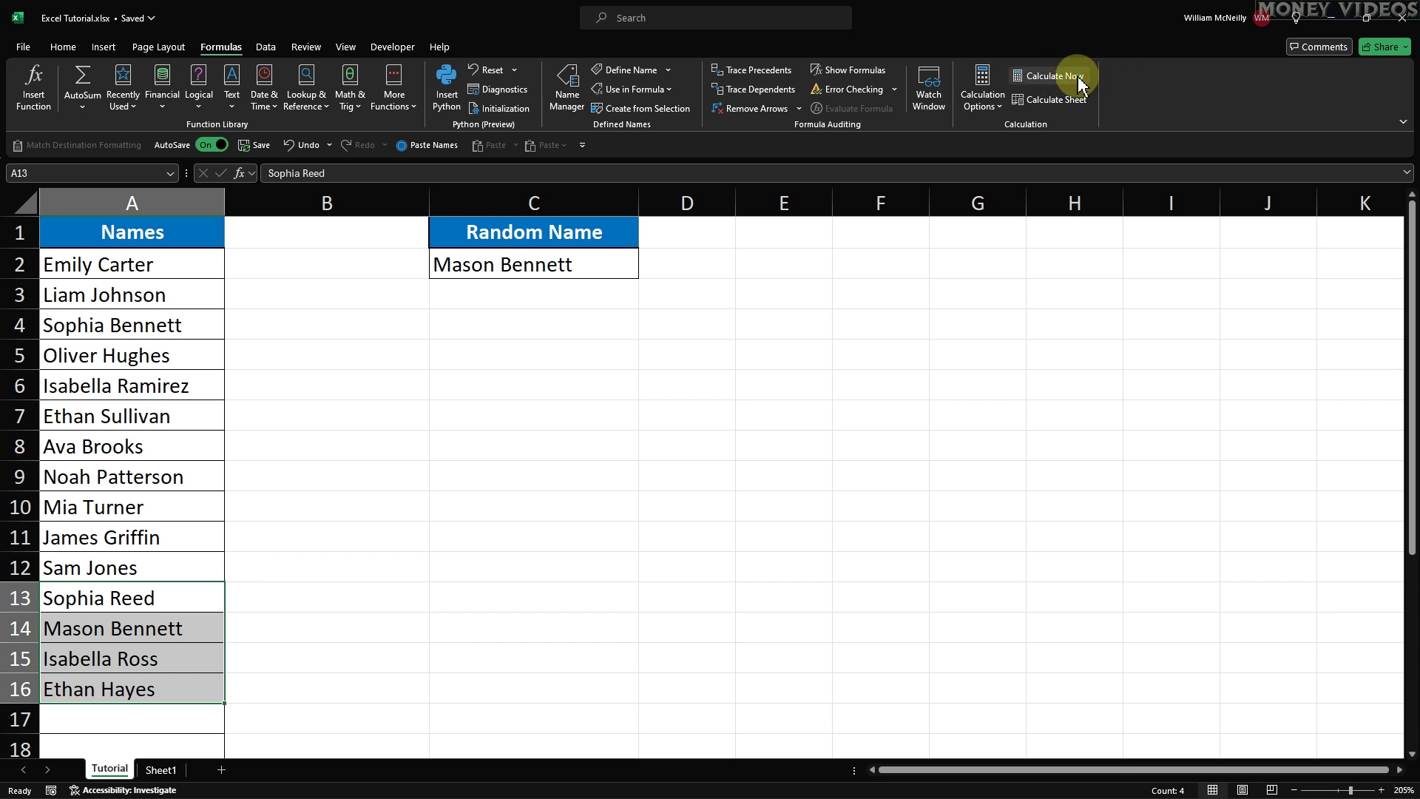
{"action": "left_click", "coordinate": [1078, 83]}
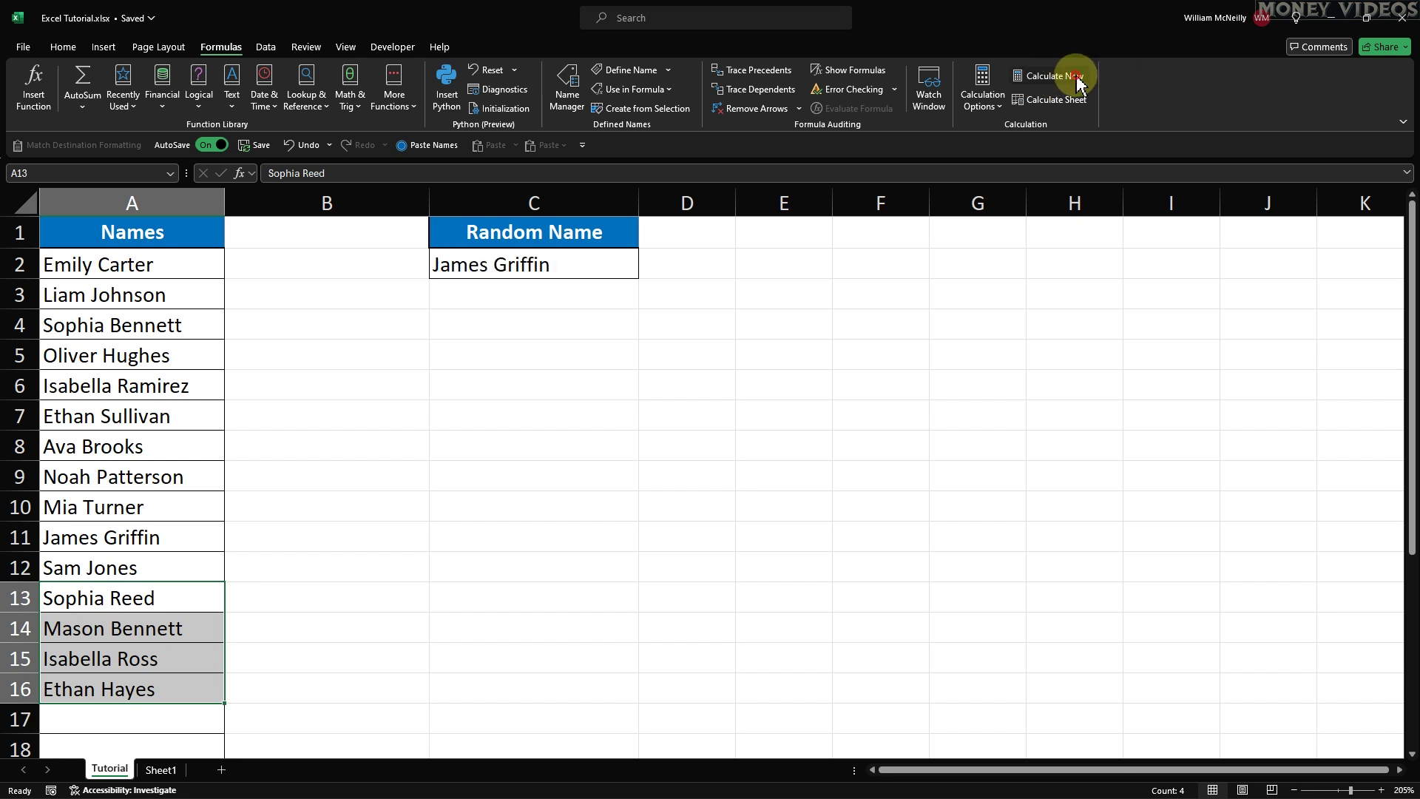
{"action": "left_click", "coordinate": [1070, 81]}
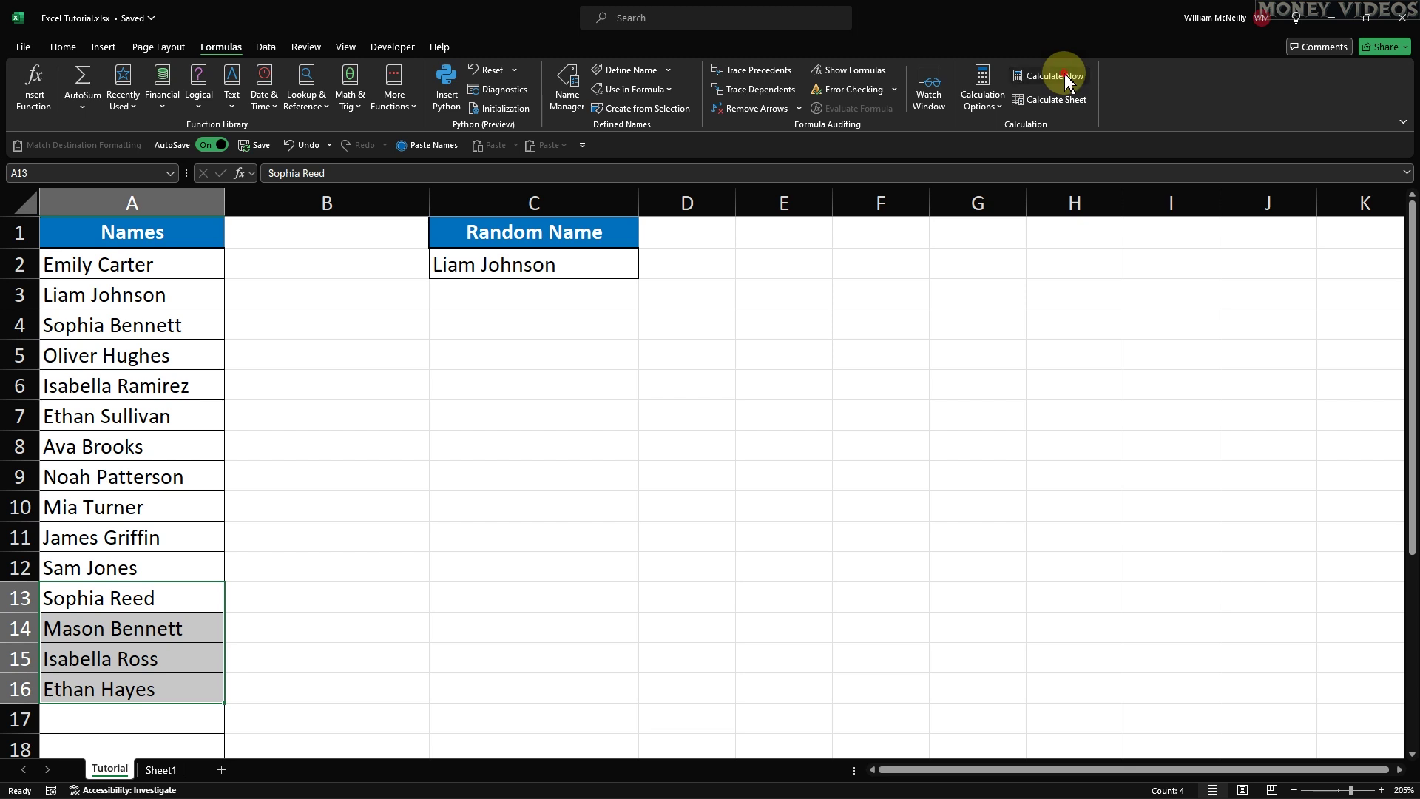
{"action": "left_click", "coordinate": [1059, 82]}
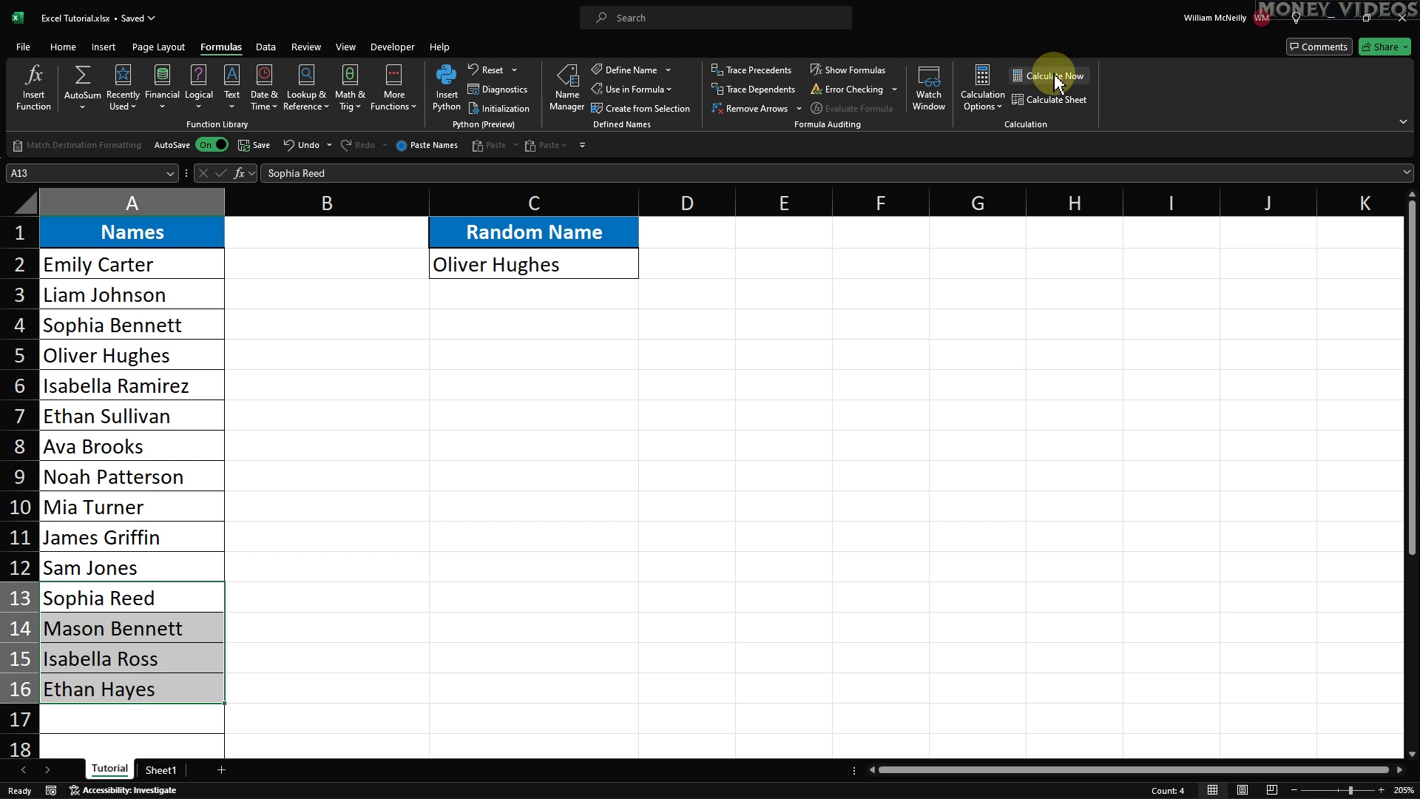
{"action": "left_click", "coordinate": [1058, 82]}
{"action": "left_click", "coordinate": [1060, 82]}
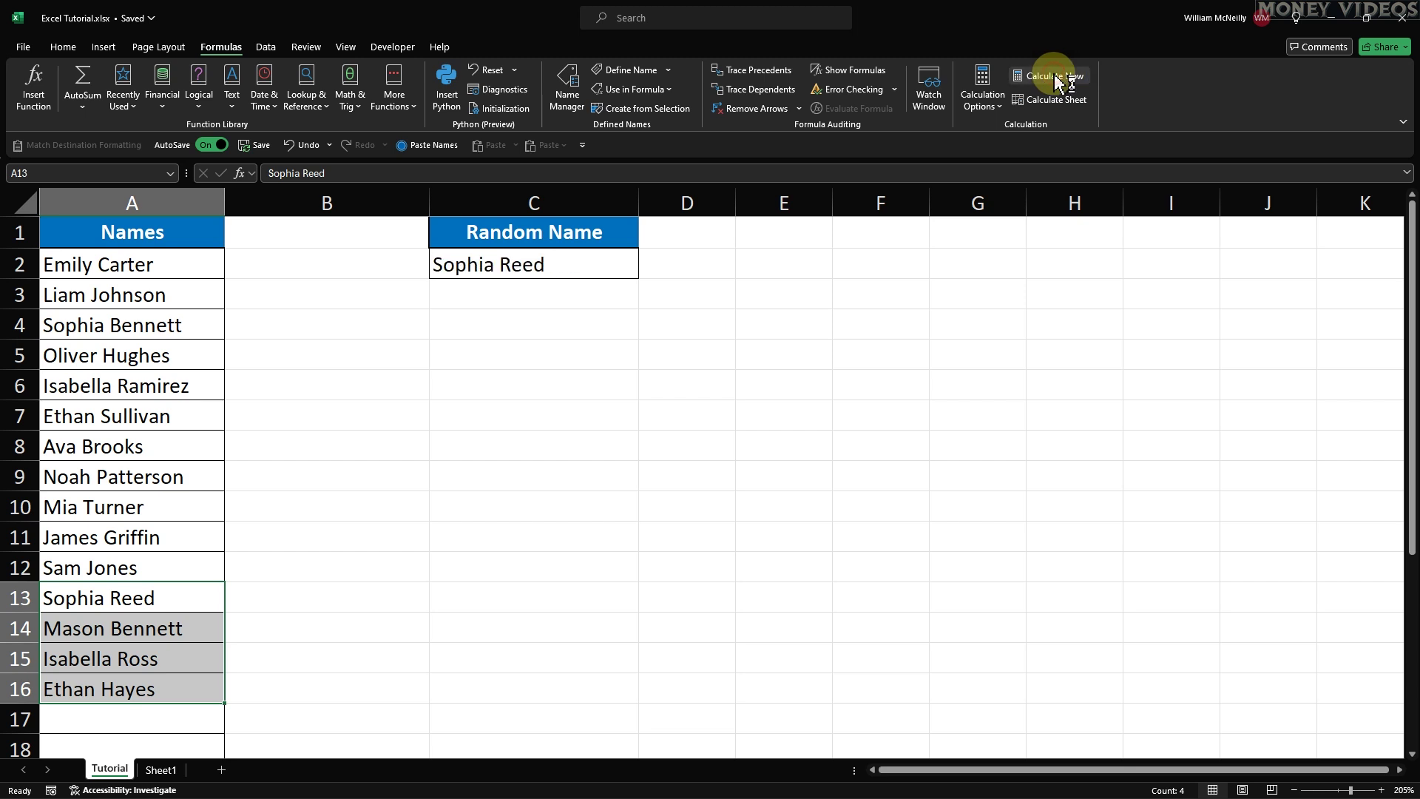